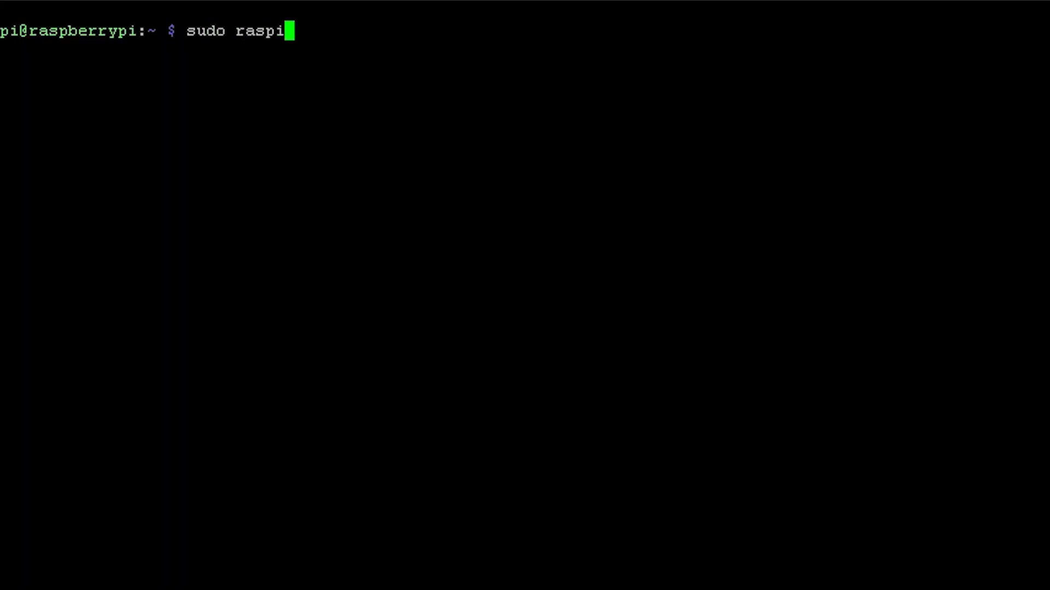
Enable the camera via sudo raspi-config under Interfacing Options > P1 Camera.
{"action": "type", "text": "nfig"}
{"action": "key", "text": "Return"}
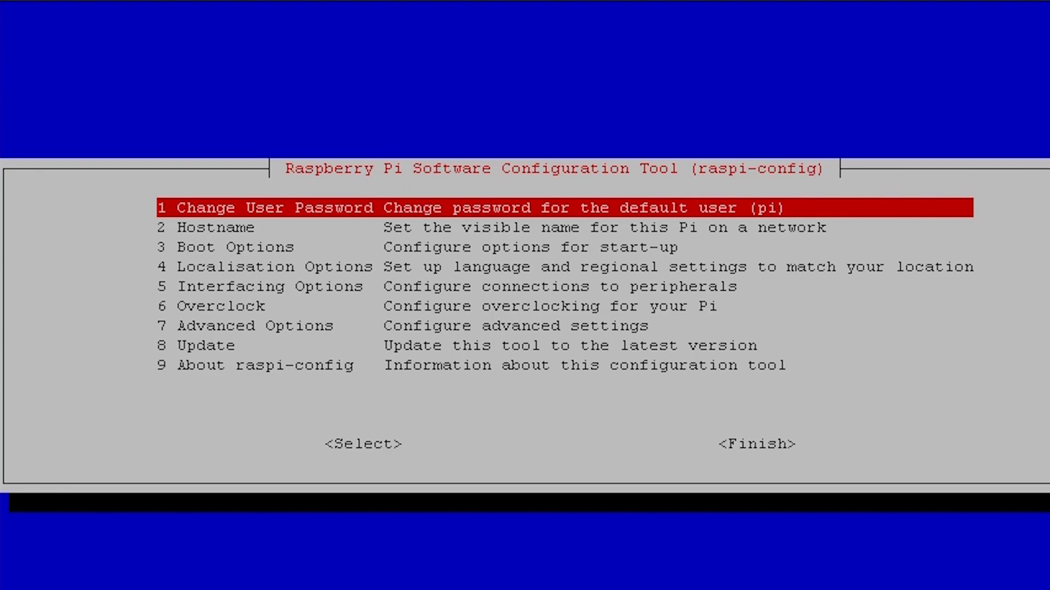
{"action": "key", "text": "Down"}
{"action": "key", "text": "Down"}
{"action": "key", "text": "Down"}
{"action": "key", "text": "Down"}
{"action": "key", "text": "Return"}
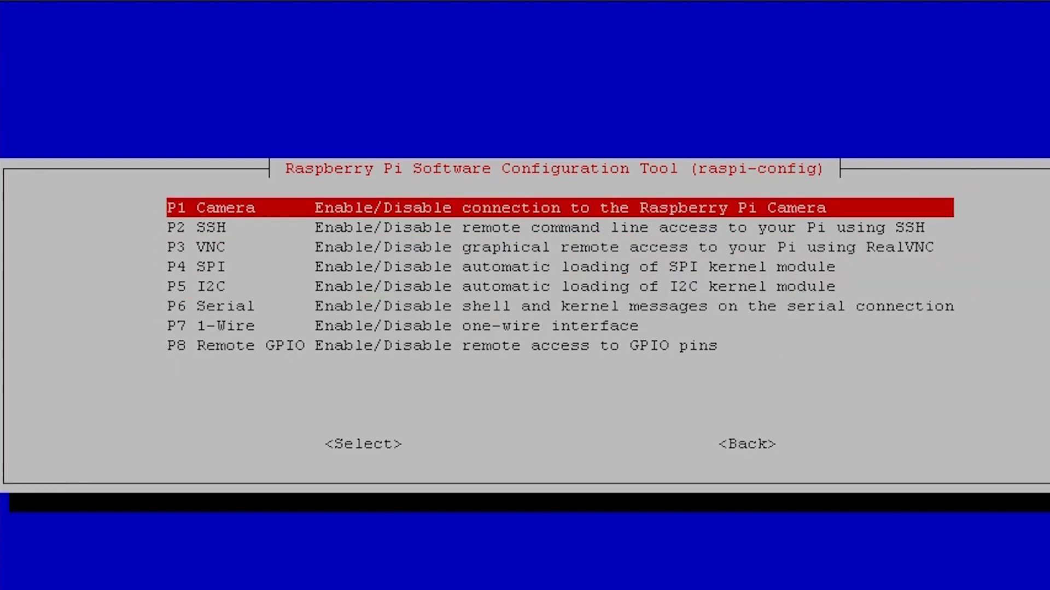
{"action": "key", "text": "Return"}
{"action": "key", "text": "Return"}
{"action": "key", "text": "Return"}
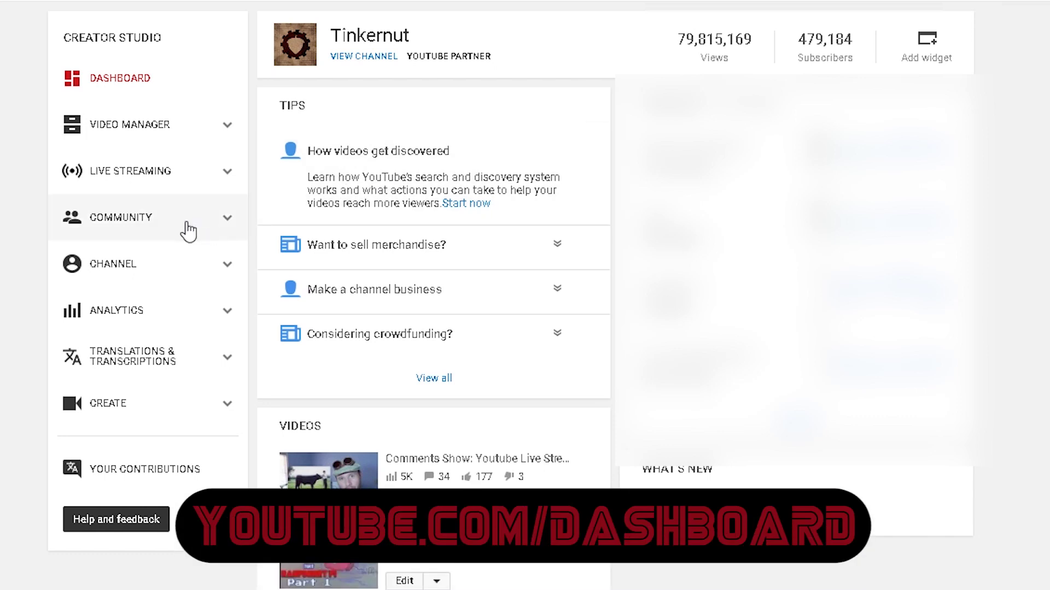
Under Live Streaming > Events, create a new live event with title and description 'test2'.
{"action": "left_click", "coordinate": [136, 185]}
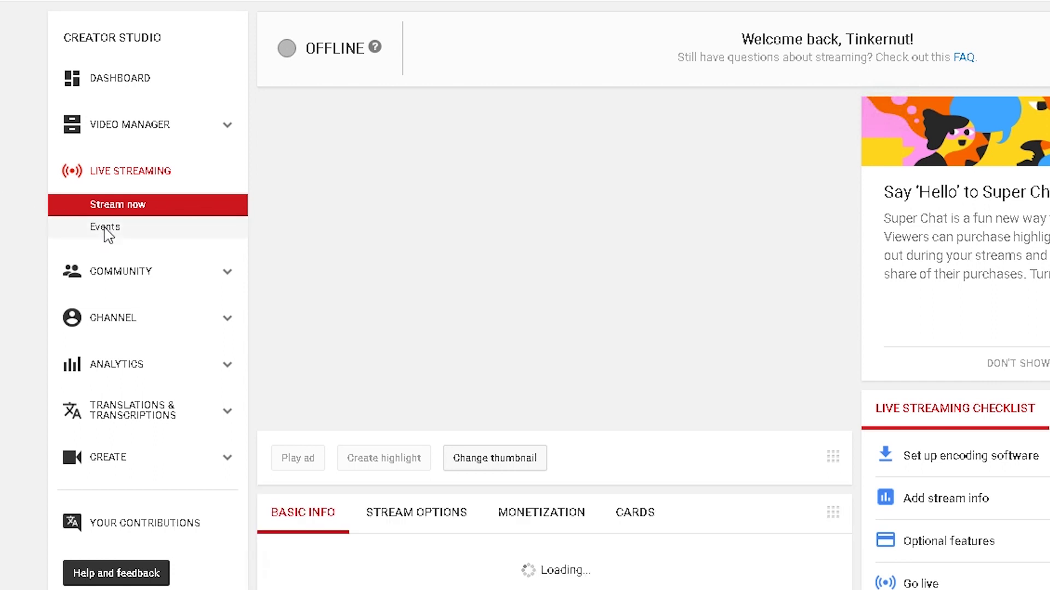
{"action": "left_click", "coordinate": [105, 229]}
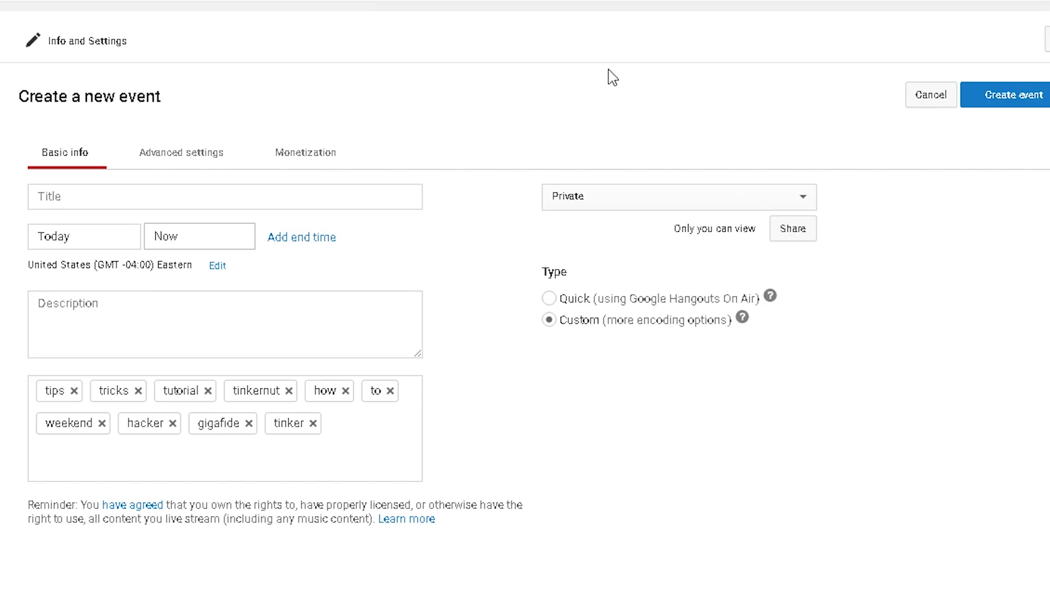
{"action": "left_click", "coordinate": [307, 197]}
{"action": "type", "text": "test2"}
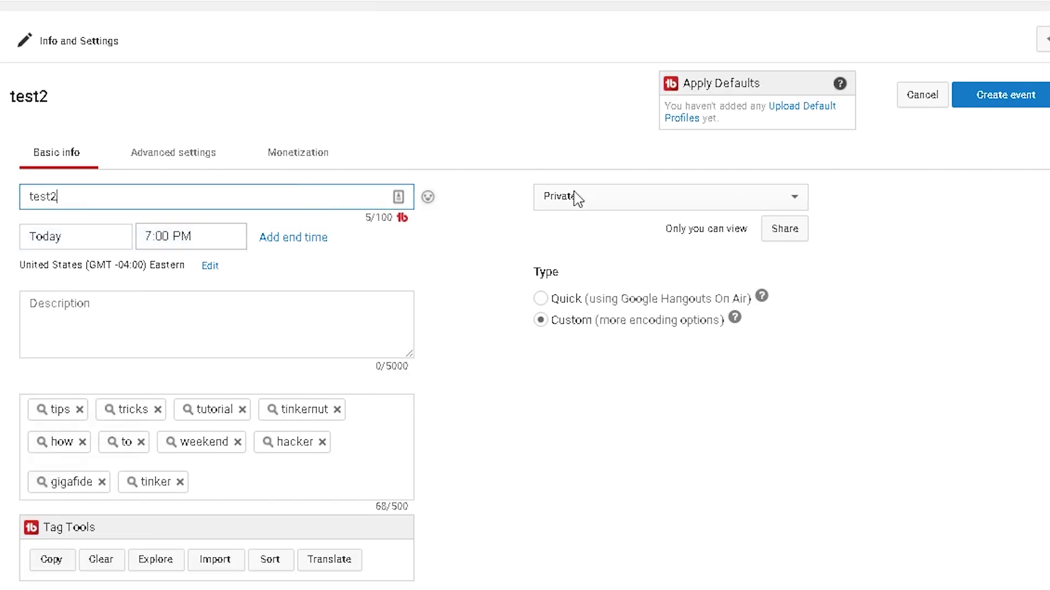
{"action": "left_click", "coordinate": [208, 346]}
{"action": "type", "text": "test2"}
{"action": "left_click", "coordinate": [1005, 94]}
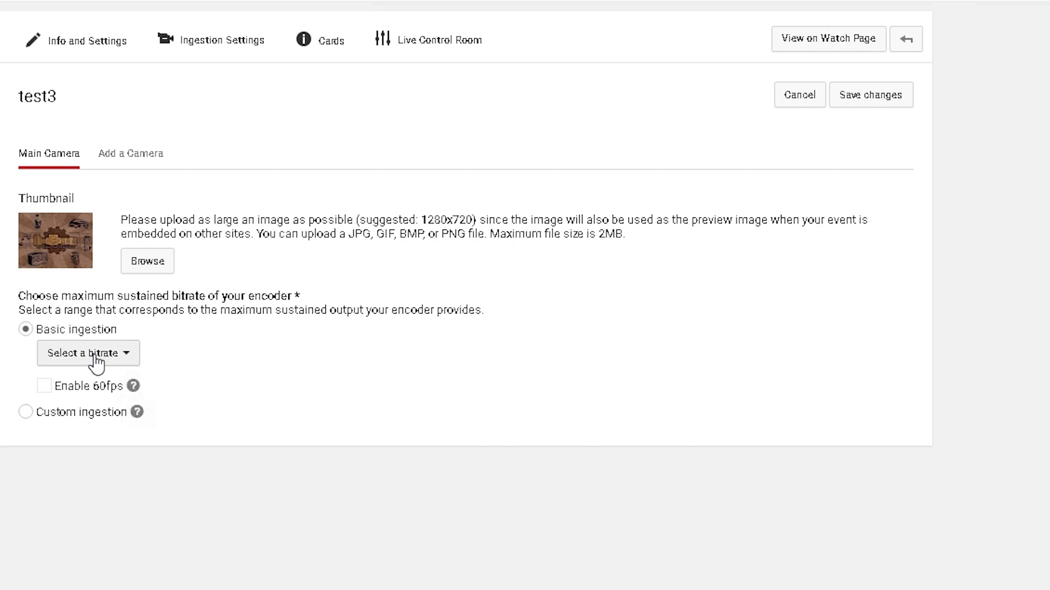
{"action": "left_click", "coordinate": [97, 356]}
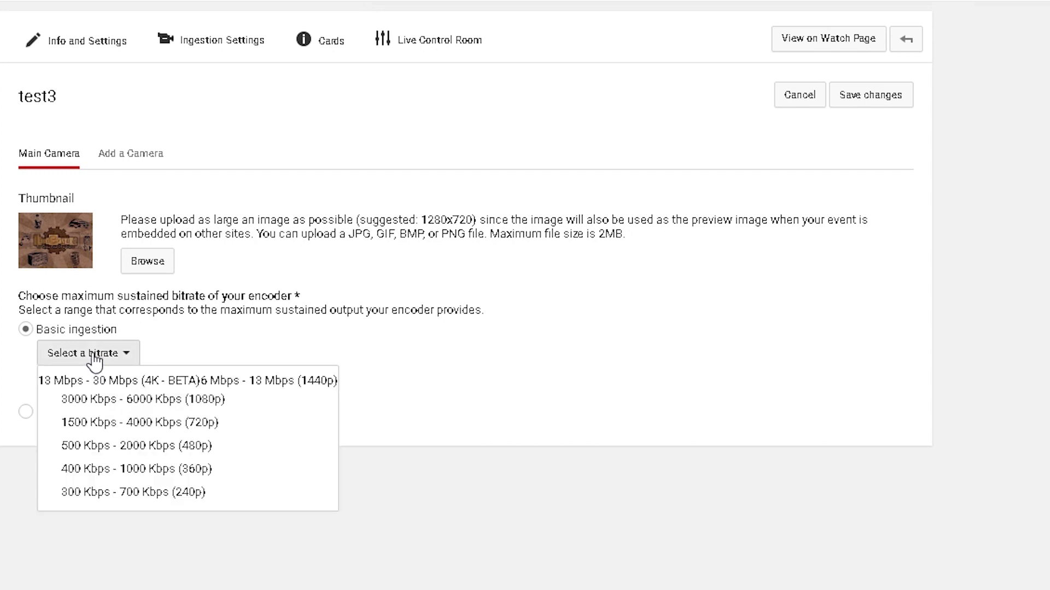
Choose the 400 Kbps - 1000 Kbps (360p) bitrate range, then go to the event's Live Control Room.
{"action": "left_click", "coordinate": [141, 469]}
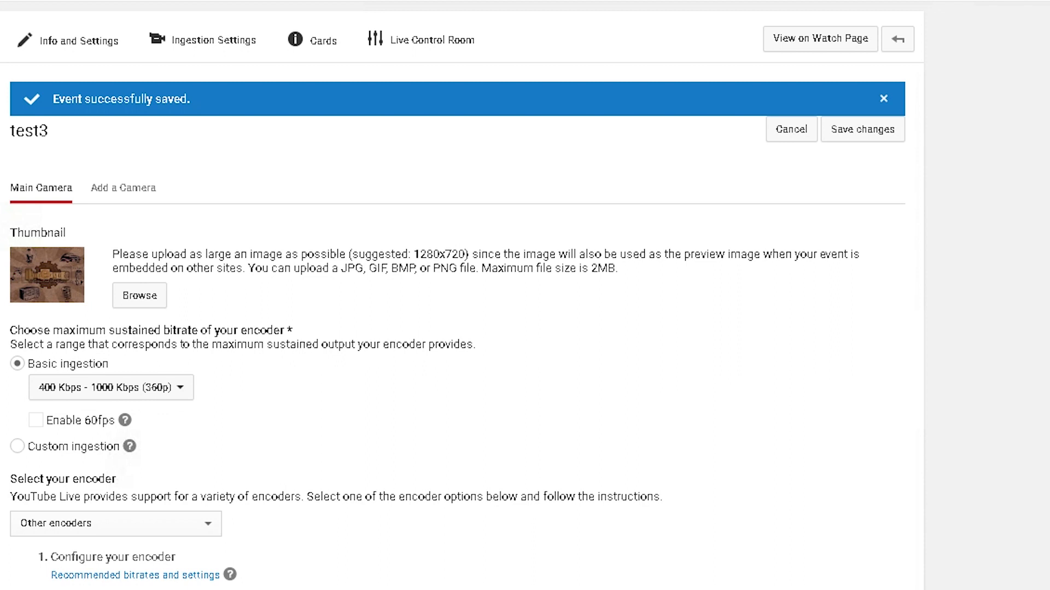
{"action": "scroll", "coordinate": [462, 295], "scroll_direction": "down", "scroll_amount": 5}
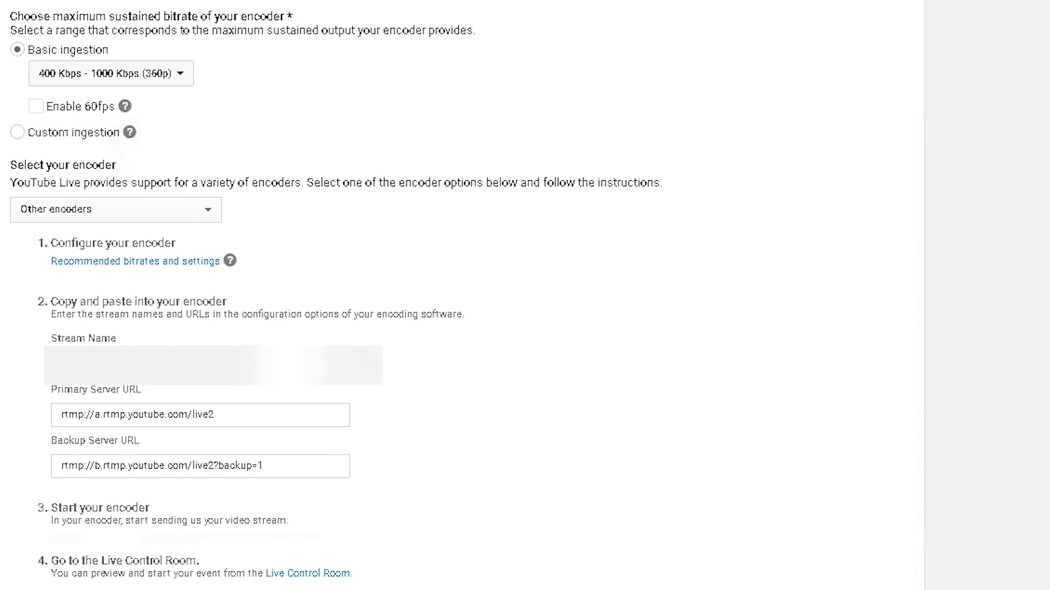
{"action": "left_click", "coordinate": [308, 573]}
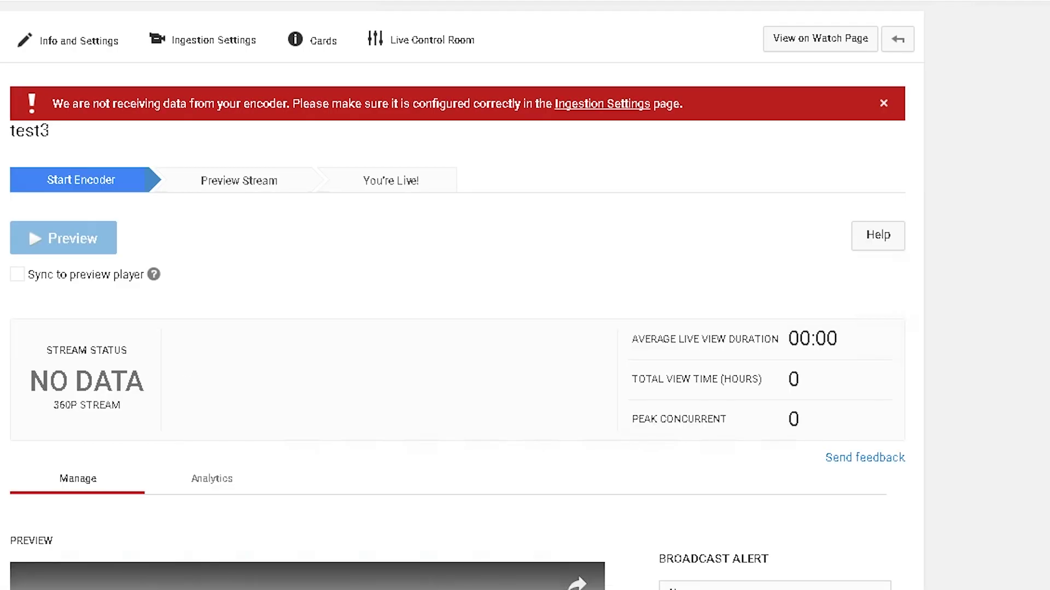
Go back from the Live Control Room to the live Events list.
{"action": "key", "text": "alt+Left"}
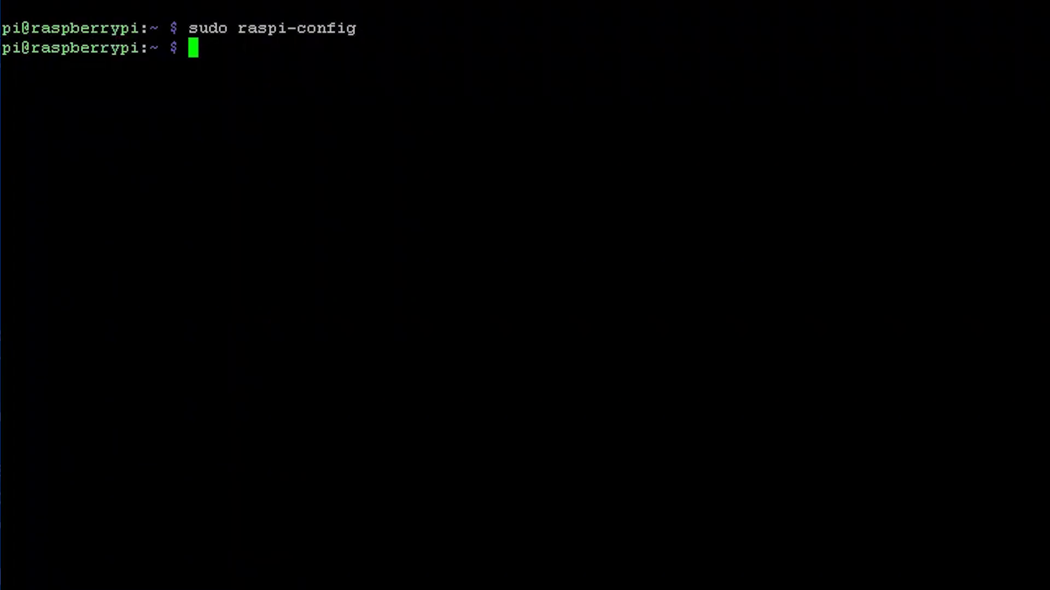
Update package lists and add the deb-multimedia and deb-src repository lines to APT sources.
{"action": "type", "text": "sudo apt-get update"}
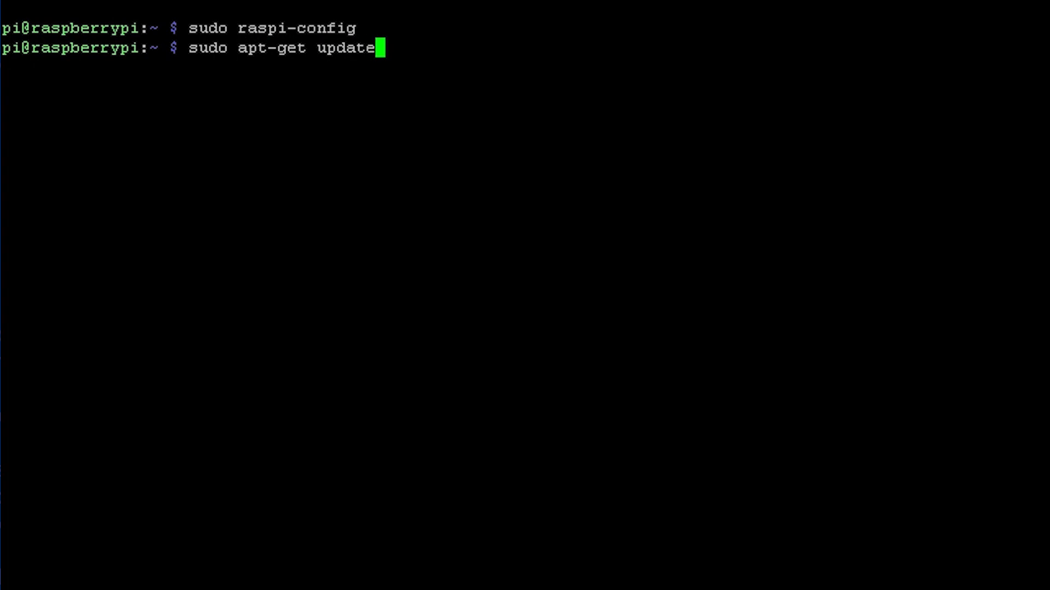
{"action": "key", "text": "Return"}
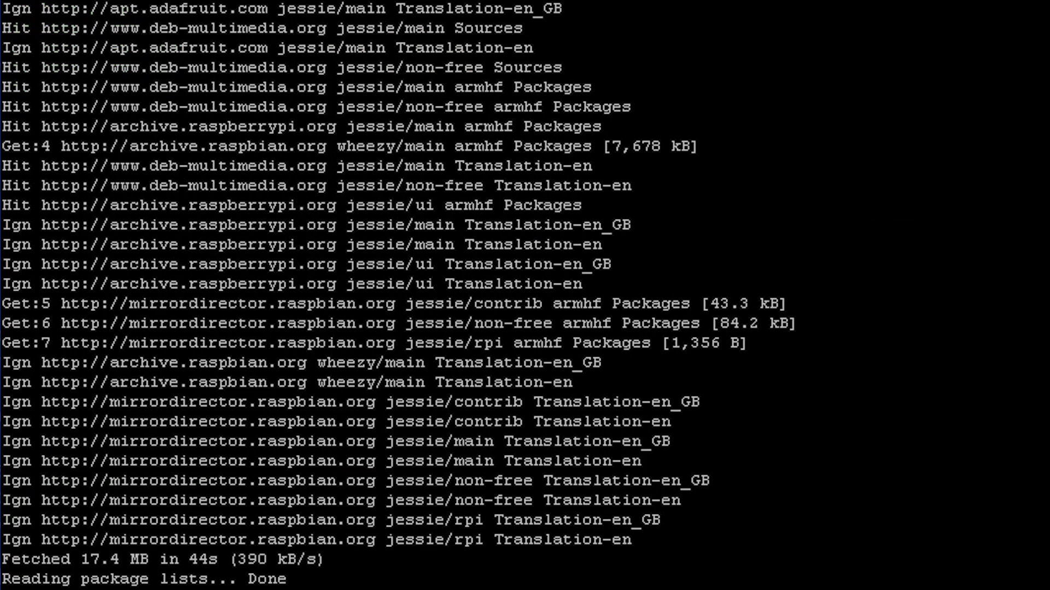
{"action": "type", "text": "sudo sh -c 'echo \"deb http://www.deb-multimedia.org jessie main non-free\" >> /etc/apt/sources.list.d/deb-multimedia.list'"}
{"action": "key", "text": "Return"}
{"action": "type", "text": "sudo sh -c 'echo \"deb-src http://www.deb-multimedia.org jessie main non-free\" >> /etc/apt/sources.list.d/deb-multimedia.list'"}
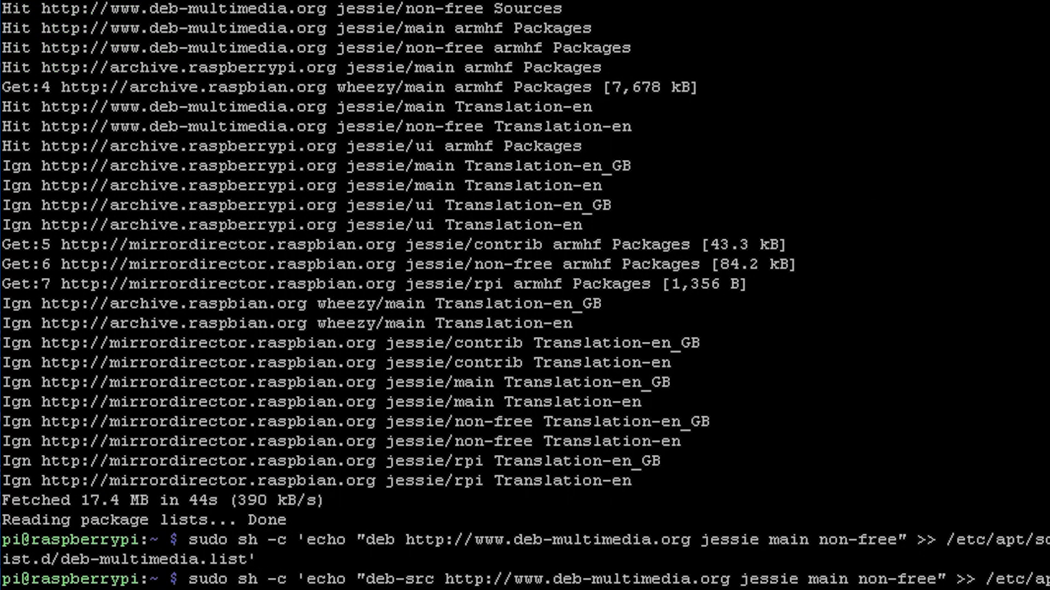
{"action": "key", "text": "Return"}
Refresh the package lists and install deb-multimedia-keyring.
{"action": "type", "text": "sudo apt-get update"}
{"action": "key", "text": "Return"}
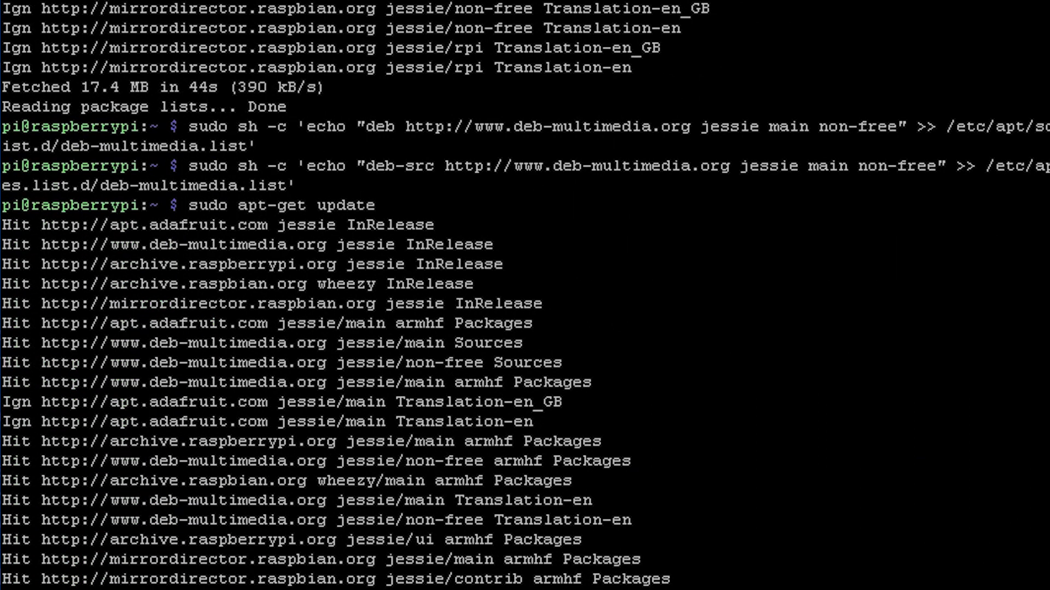
{"action": "type", "text": "sudo apt-get install deb-multimedia-keyring"}
{"action": "key", "text": "Return"}
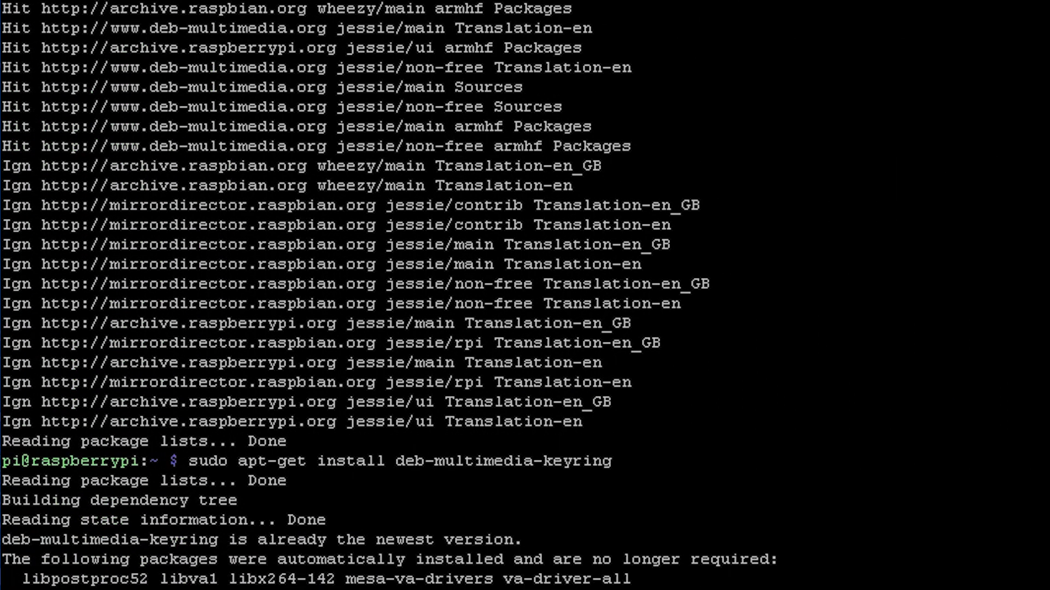
{"action": "type", "text": "sudo apt-get update"}
Install build-essential, yasm, pkg-config and codec dev libraries, then clone x264 from git.videolan.org.
{"action": "key", "text": "Return"}
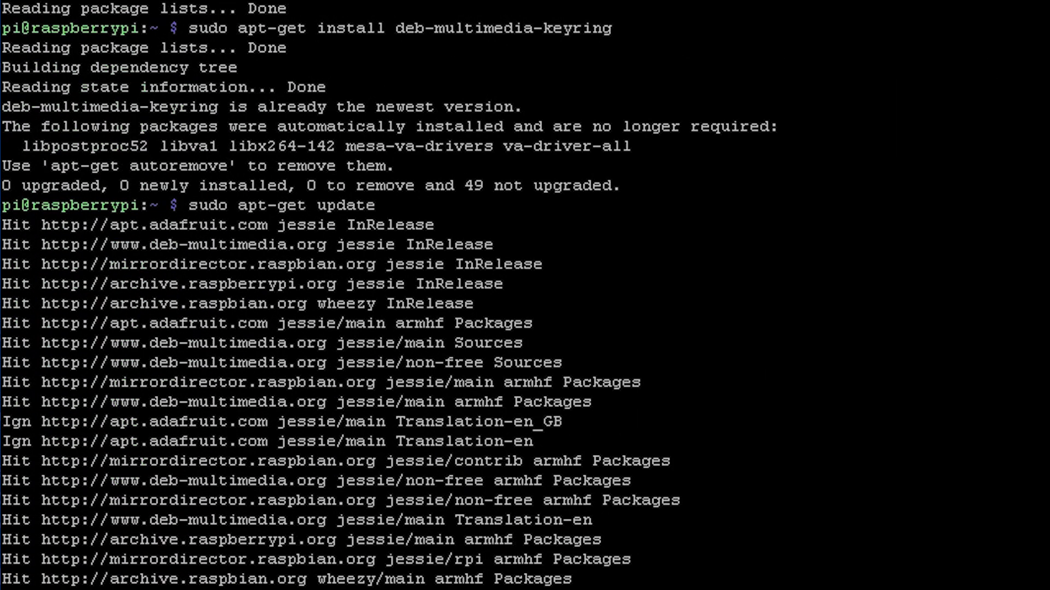
{"action": "type", "text": "sudo apt-get install build-essential libmp3lame-dev libvorbis-dev libtheora-dev libspee"}
{"action": "type", "text": "x-dev yasm pkg-config libfaac-dev libopenjpeg-dev libx264-dev"}
{"action": "key", "text": "Return"}
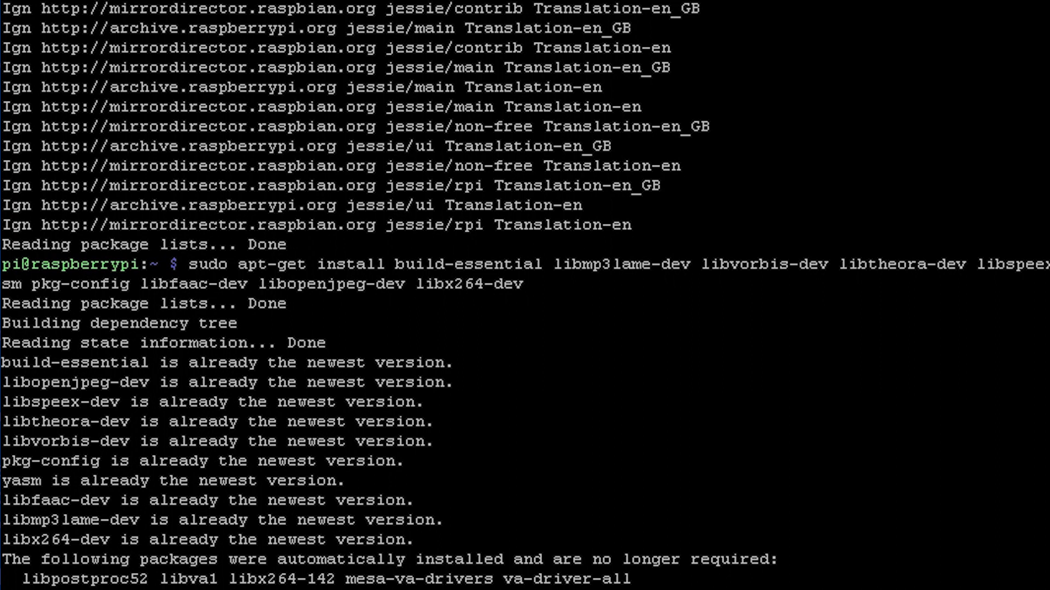
{"action": "type", "text": "sudo git clone git://git.videolan.org/x264"}
{"action": "key", "text": "Return"}
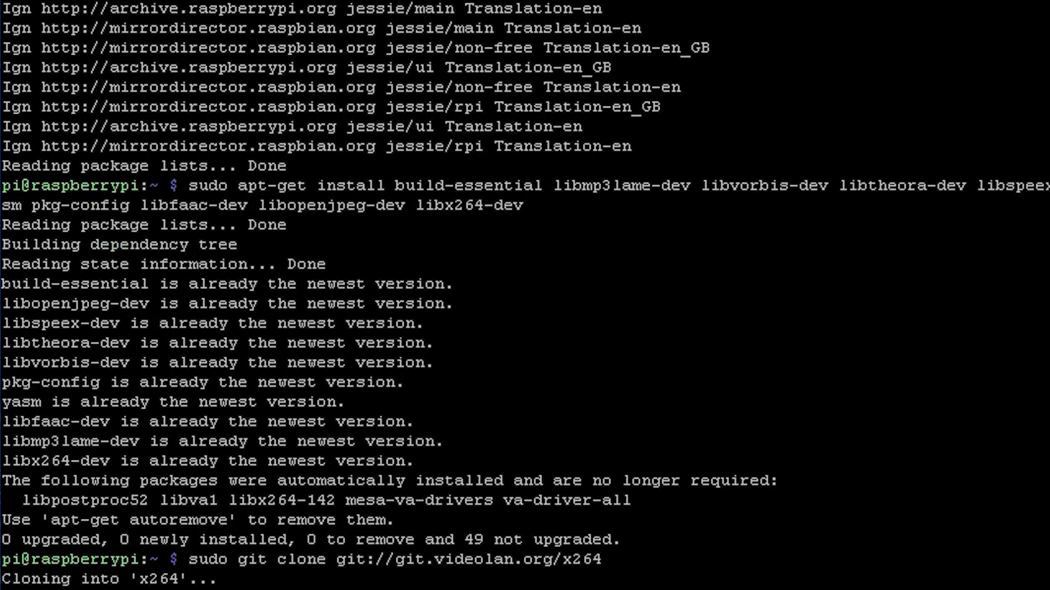
Configure x264 statically for arm-unknown-linux-gnueabi, build it with make -j4 and install it.
{"action": "type", "text": "cd x264"}
{"action": "key", "text": "Return"}
{"action": "type", "text": "sudo ./configure --host=arm-unknown-linux-gnueabi --enable-static --disable-opencl"}
{"action": "key", "text": "Return"}
{"action": "type", "text": "sudo make -j4"}
{"action": "key", "text": "Return"}
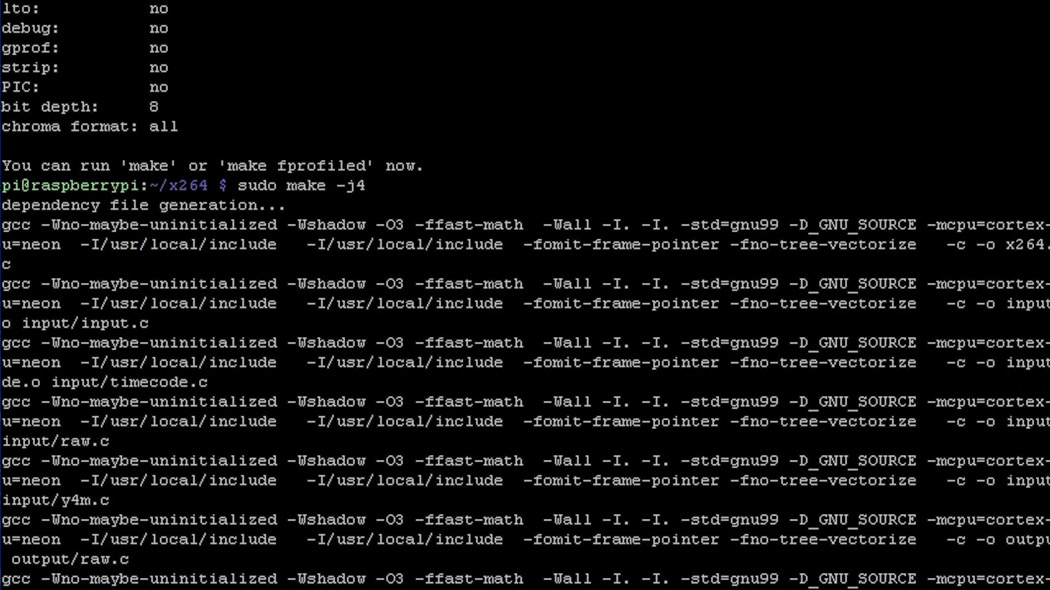
{"action": "type", "text": "sudo make install"}
{"action": "key", "text": "Return"}
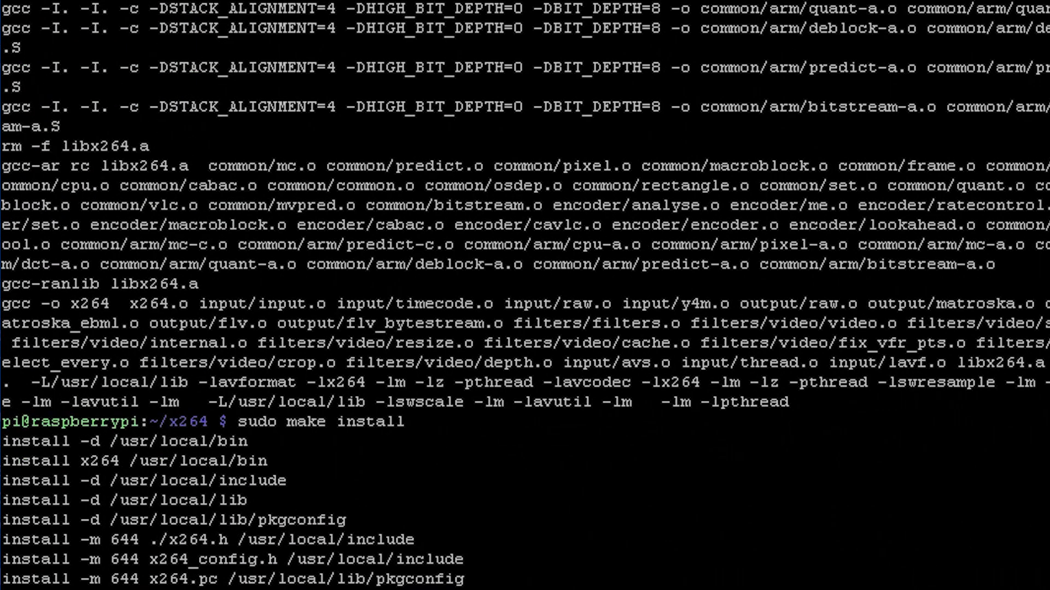
Clone the FFmpeg repository from GitHub into the home folder with sudo.
{"action": "type", "text": "git clone https://github.com/FFmpeg/FFmpeg.git"}
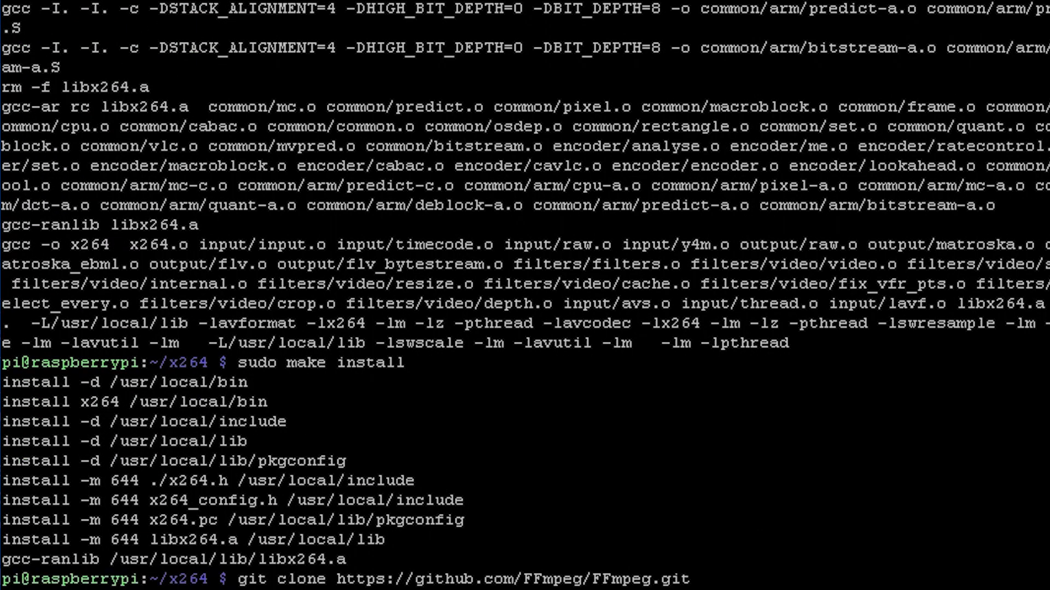
{"action": "key", "text": "Return"}
{"action": "type", "text": "cd ~"}
{"action": "key", "text": "Return"}
{"action": "type", "text": "sudo git clone https://github.com/FFmpeg/FFmpeg.git"}
{"action": "key", "text": "Return"}
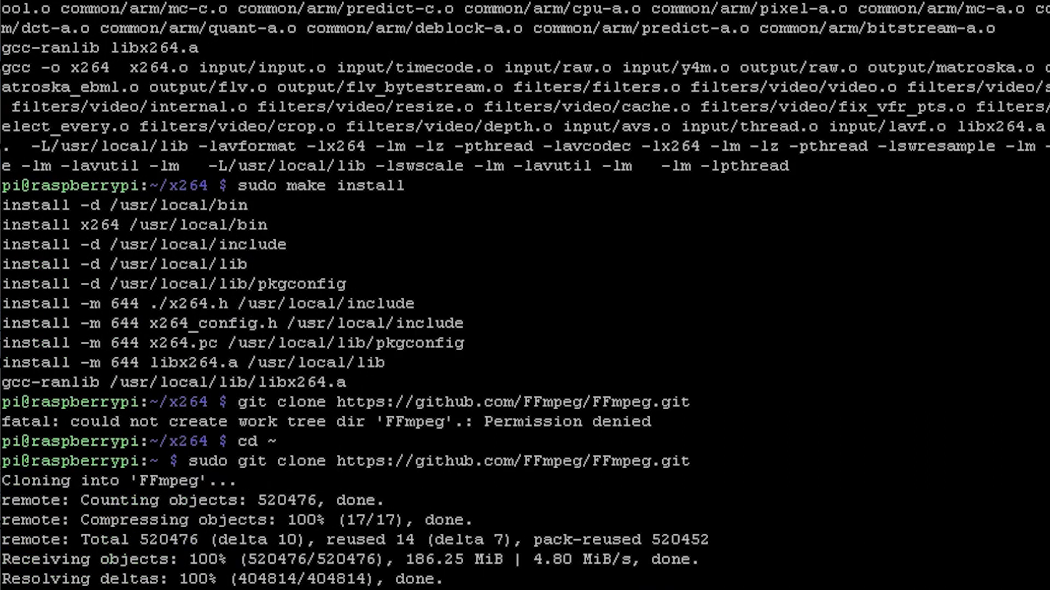
{"action": "type", "text": "cd FFmpeg"}
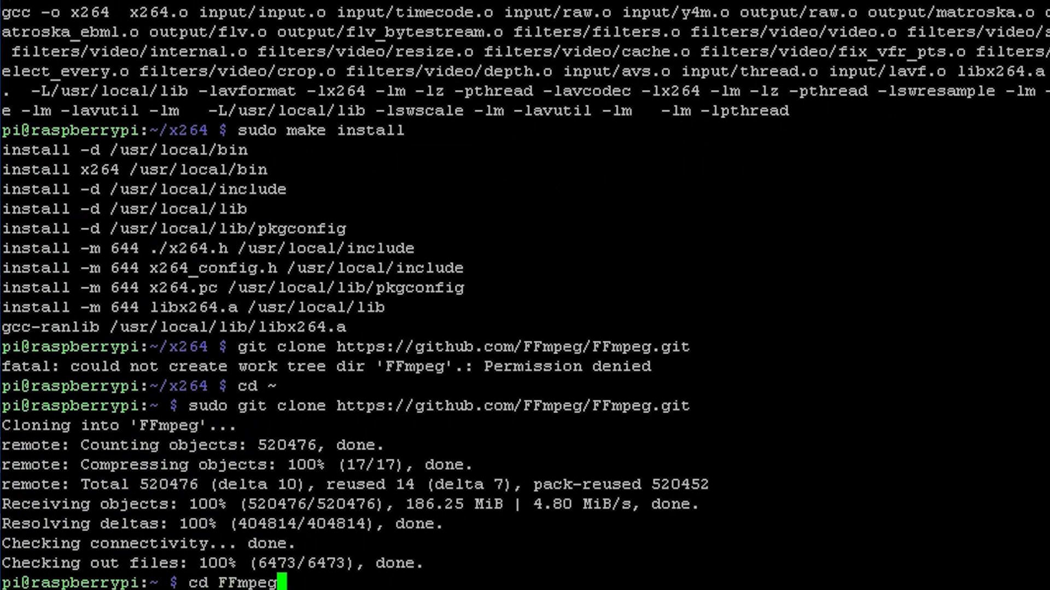
{"action": "key", "text": "Return"}
Configure FFmpeg for armel Linux with GPL and libx264, compile with make -j4, and prepare make install.
{"action": "type", "text": "sudo ./configure --arch=armel --target-os=linux --enable-gpl --enable-libx264 --enable-nonfree"}
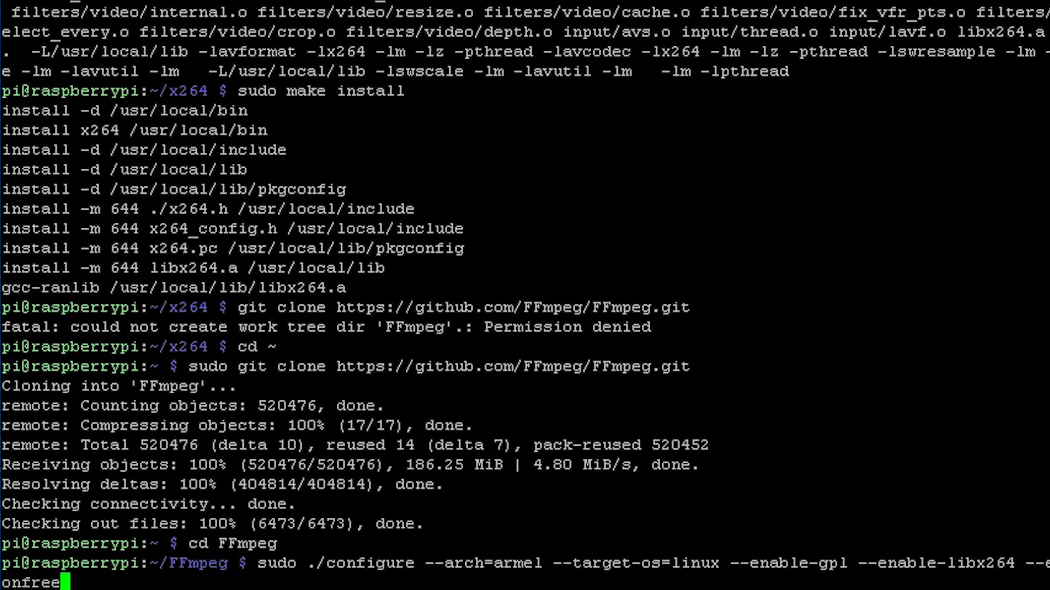
{"action": "type", "text": "sudo make -j"}
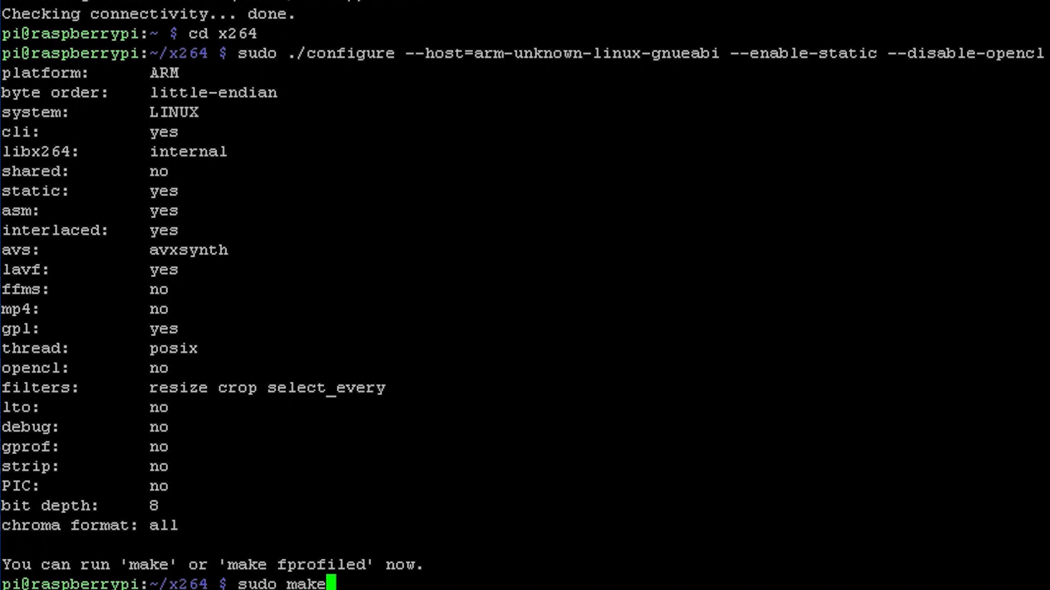
{"action": "type", "text": "4"}
{"action": "key", "text": "Return"}
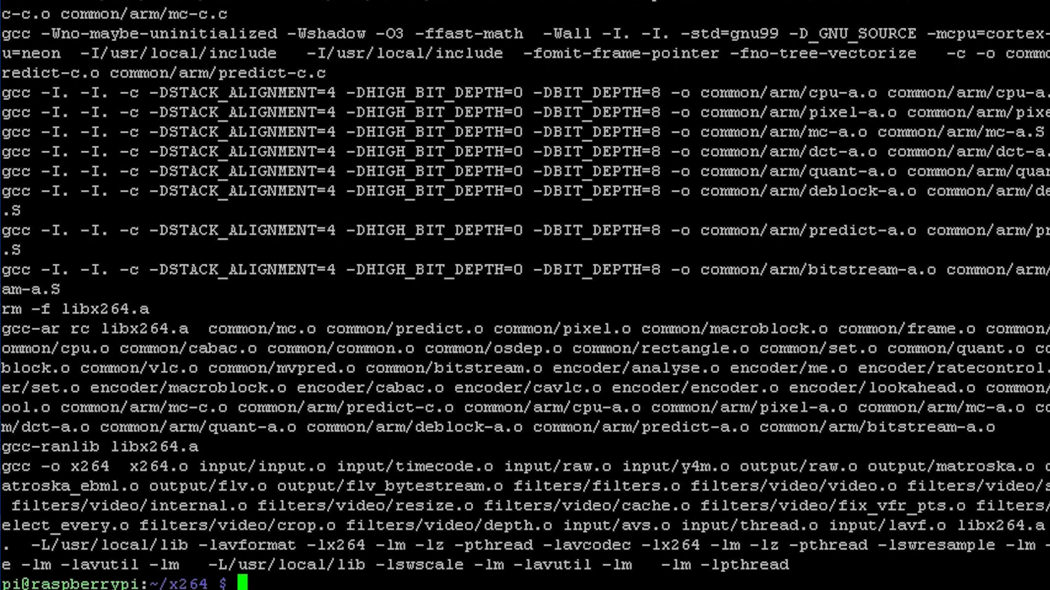
{"action": "type", "text": "sudo make install"}
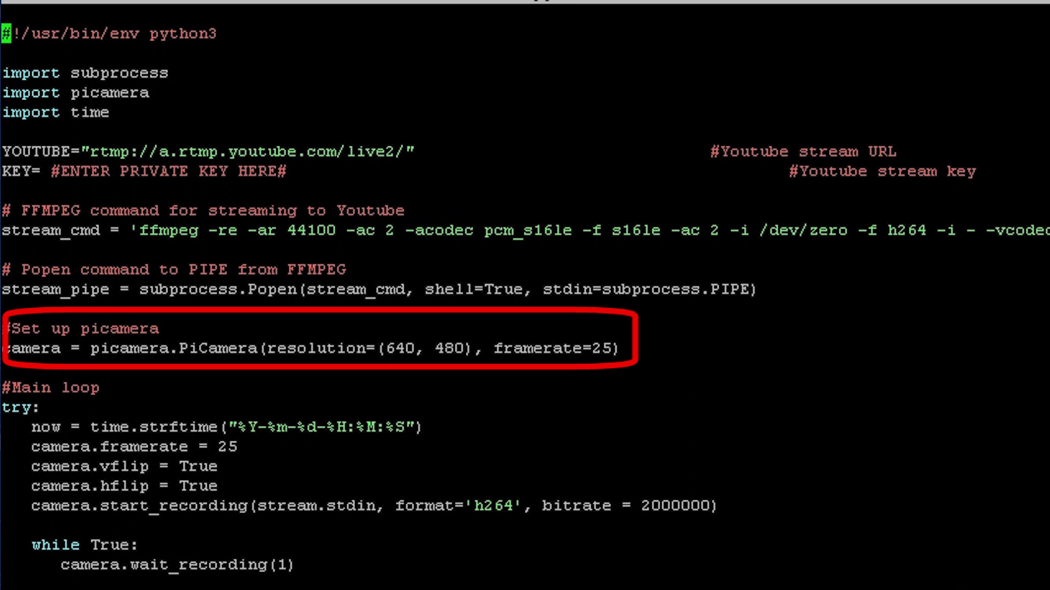
Save stream.py on exiting nano and type 'sudo python stream' at the shell.
{"action": "key", "text": "Down"}
{"action": "key", "text": "Down"}
{"action": "key", "text": "Down"}
{"action": "key", "text": "Down"}
{"action": "key", "text": "Down"}
{"action": "key", "text": "Down"}
{"action": "key", "text": "Down"}
{"action": "key", "text": "Down"}
{"action": "key", "text": "Down"}
{"action": "key", "text": "Down"}
{"action": "key", "text": "Down"}
{"action": "key", "text": "Down"}
{"action": "key", "text": "Down"}
{"action": "key", "text": "Down"}
{"action": "key", "text": "Down"}
{"action": "key", "text": "Down"}
{"action": "key", "text": "Down"}
{"action": "key", "text": "Down"}
{"action": "key", "text": "Down"}
{"action": "key", "text": "Down"}
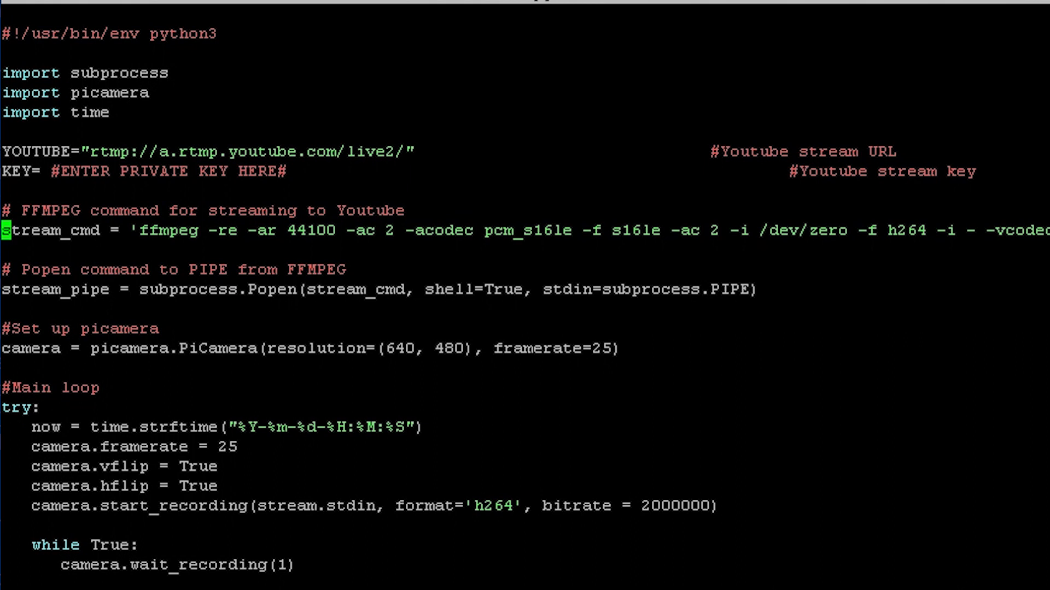
{"action": "key", "text": "Down"}
{"action": "key", "text": "Down"}
{"action": "key", "text": "Down"}
{"action": "key", "text": "Down"}
{"action": "key", "text": "Down"}
{"action": "key", "text": "Down"}
{"action": "key", "text": "Down"}
{"action": "key", "text": "Down"}
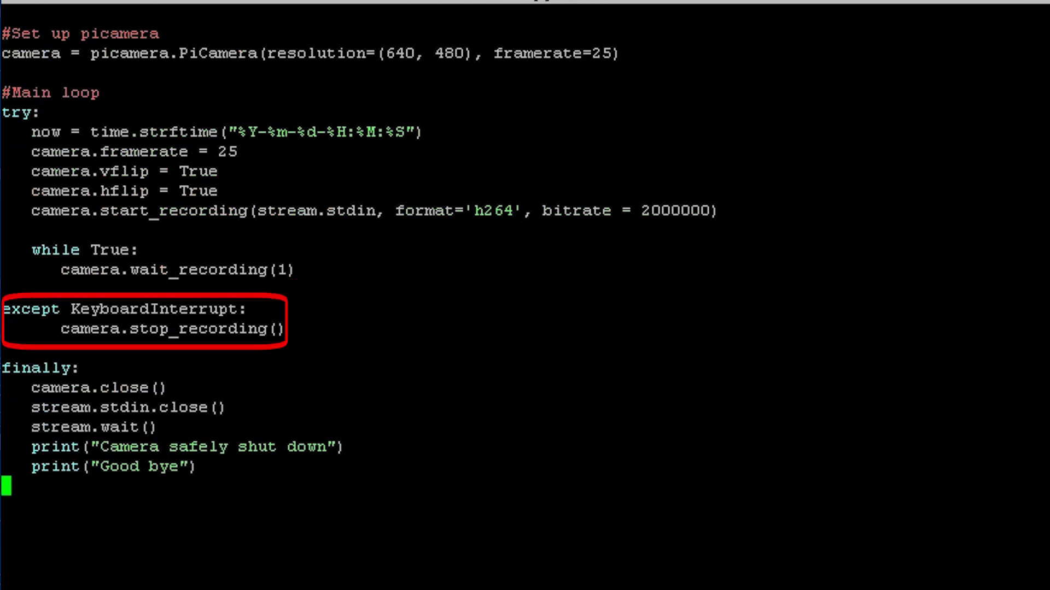
{"action": "key", "text": "ctrl+x"}
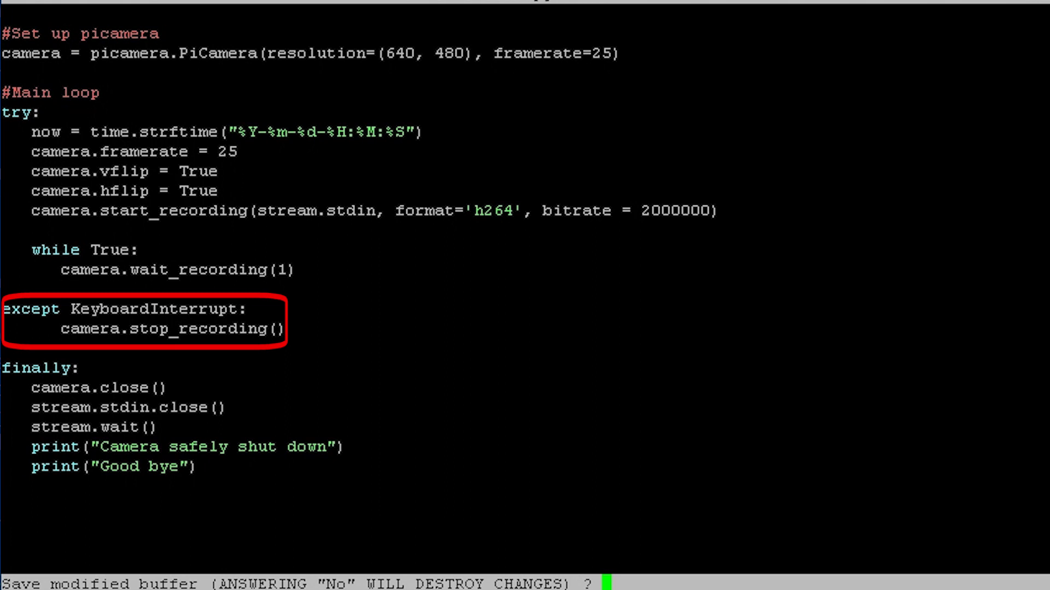
{"action": "key", "text": "y"}
{"action": "key", "text": "Return"}
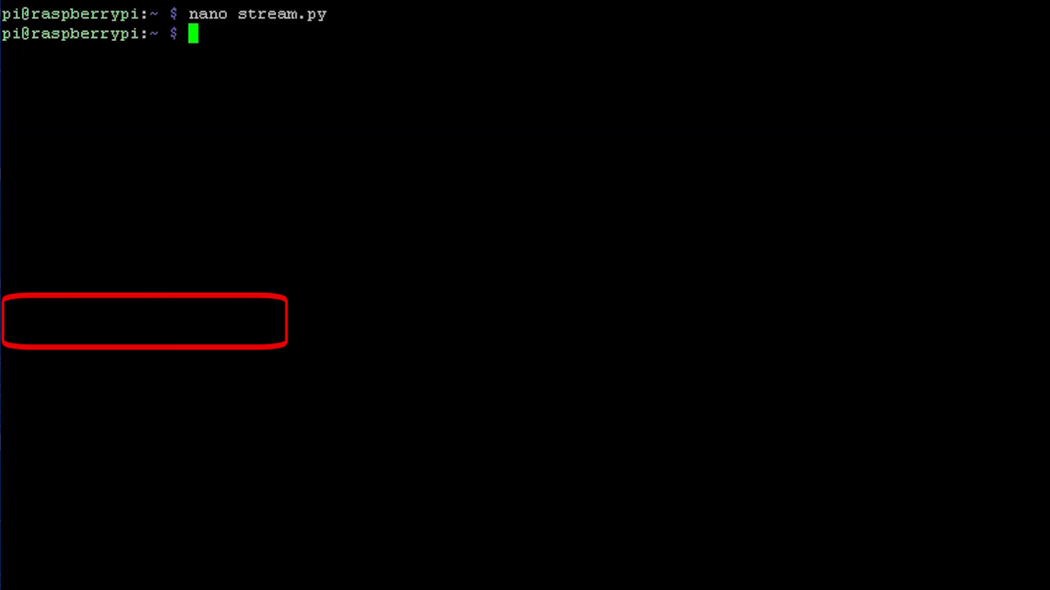
{"action": "type", "text": "sudo python stream"}
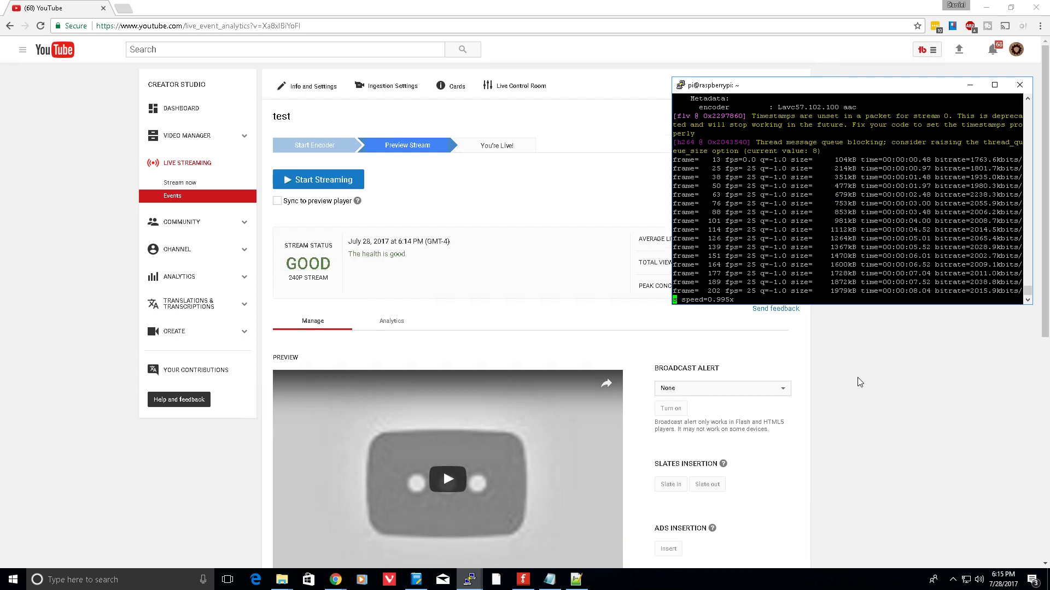
Bring the test event's Live Control Room forward and play its live preview.
{"action": "left_click", "coordinate": [857, 382]}
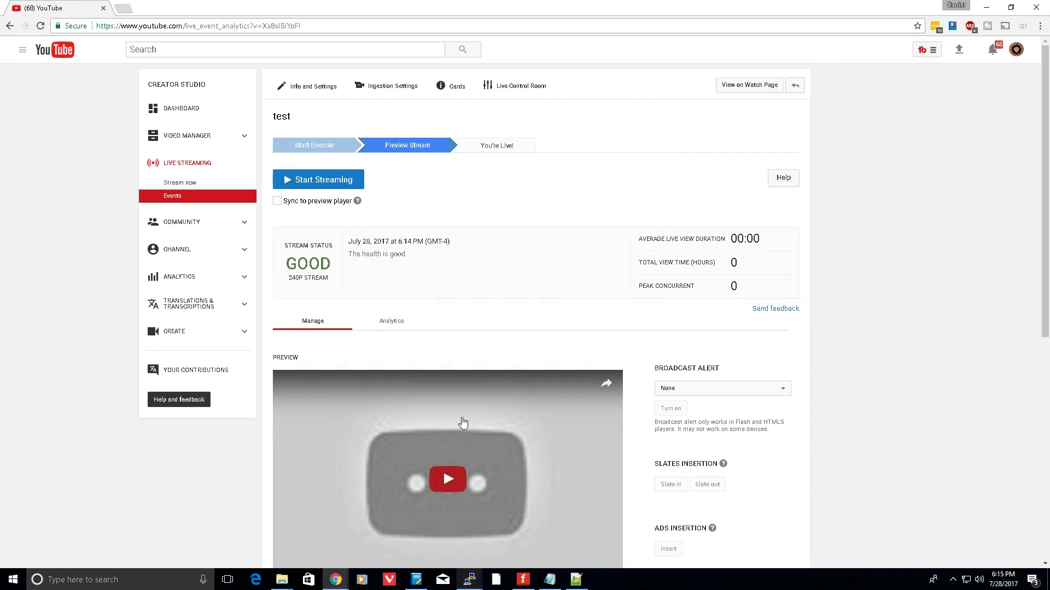
{"action": "left_click", "coordinate": [444, 471]}
{"action": "scroll", "coordinate": [224, 381], "scroll_direction": "down", "scroll_amount": 2}
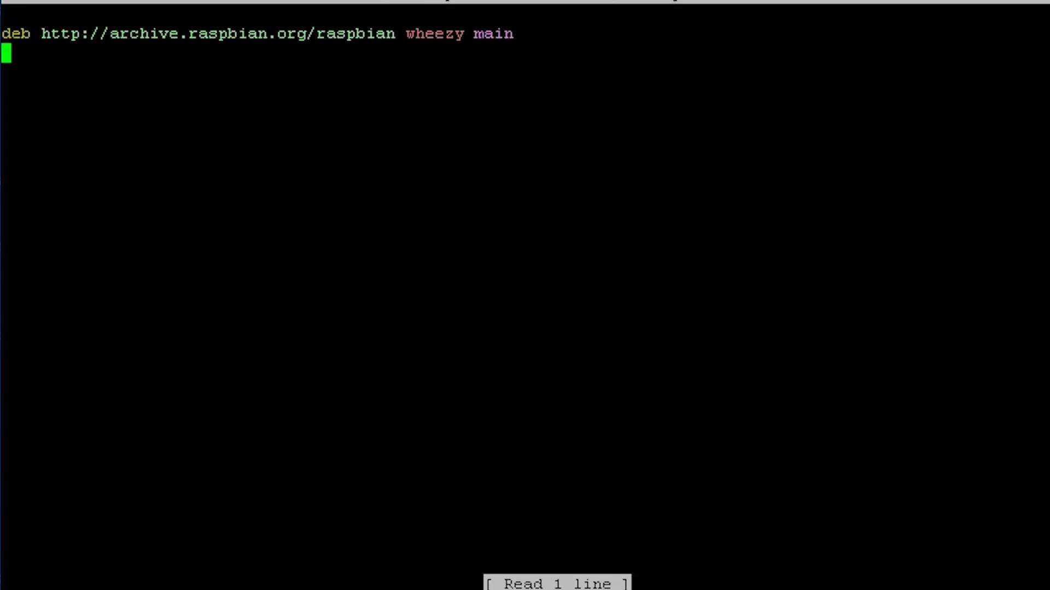
Review wheezy.list, apt.conf.d/10defaultRelease and preferences.d/libsdl in nano.
{"action": "key", "text": "ctrl+x"}
{"action": "type", "text": "sudo nano /etc/apt/apt.conf.d/10defaultRelease"}
{"action": "key", "text": "Return"}
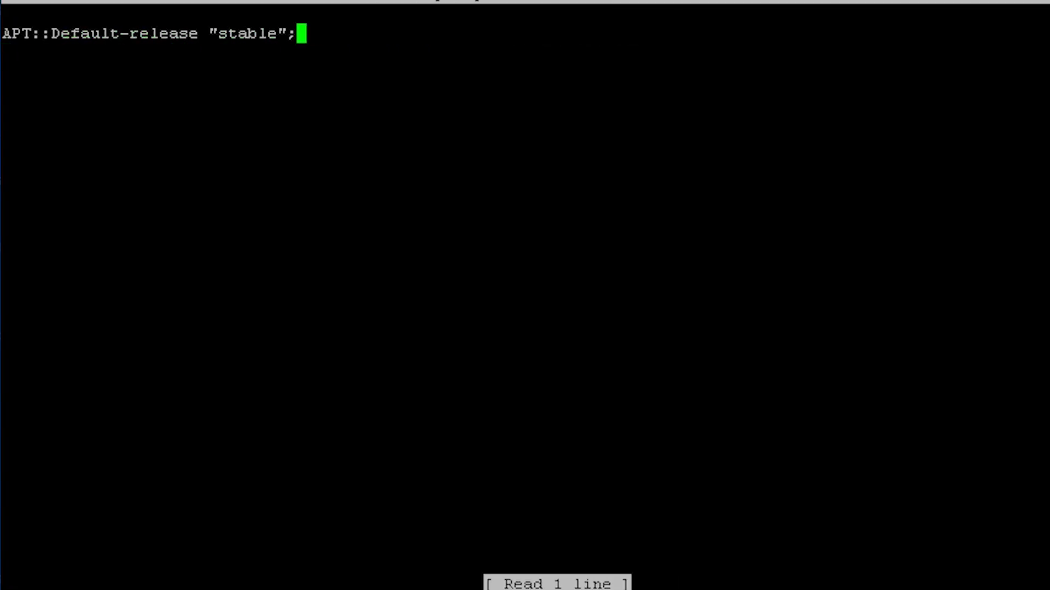
{"action": "key", "text": "ctrl+x"}
{"action": "type", "text": "sudo nano /etc/apt/preferences.d/libsdl"}
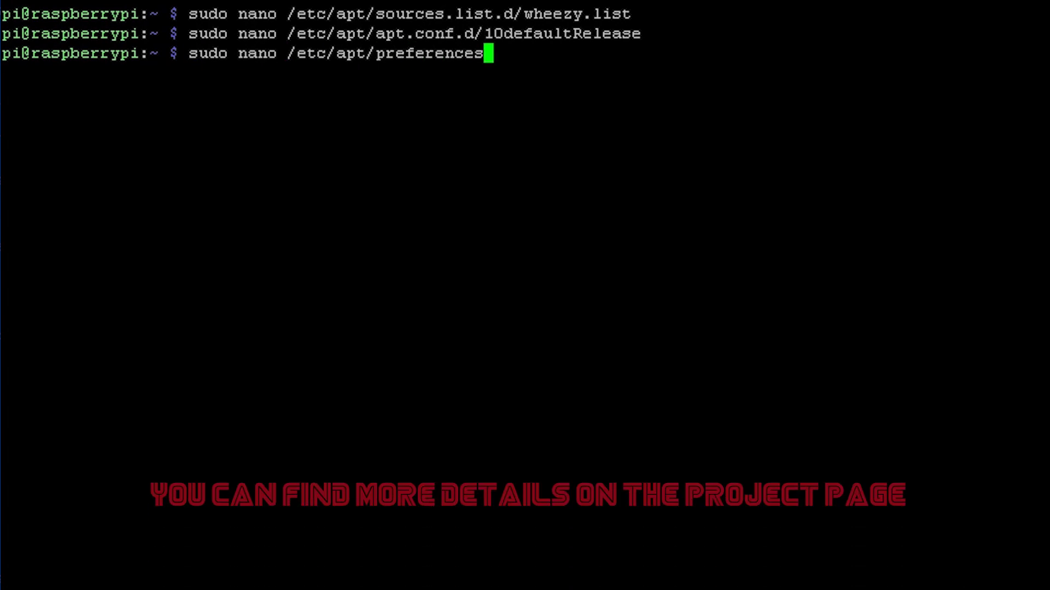
{"action": "key", "text": "Return"}
{"action": "key", "text": "ctrl+x"}
Update package lists and force-install libsdl1.2debian from wheezy.
{"action": "type", "text": "sudo apt-get update"}
{"action": "key", "text": "Return"}
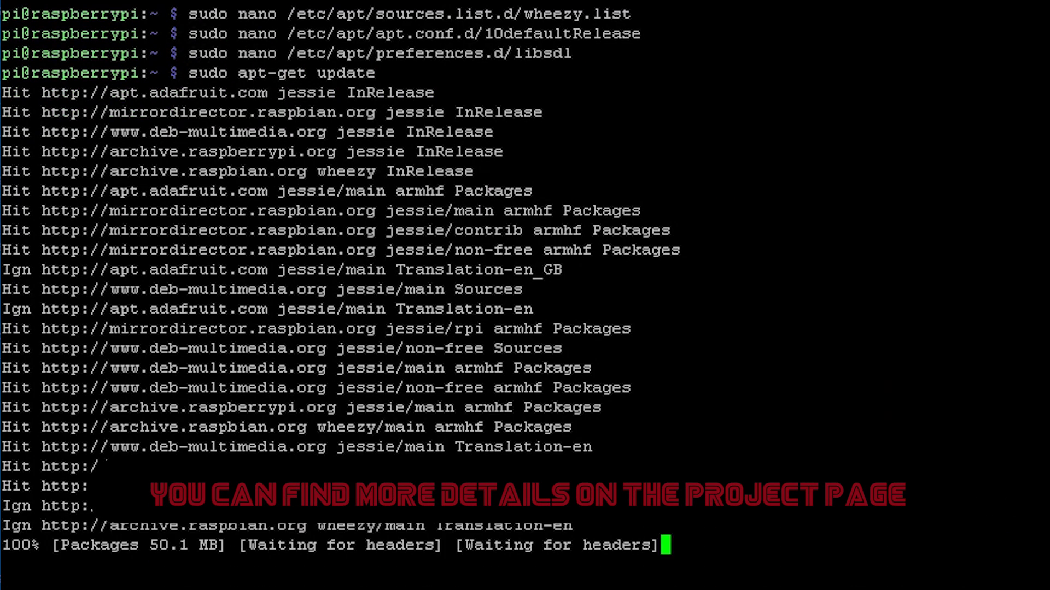
{"action": "type", "text": "sudo apt-get -y --force"}
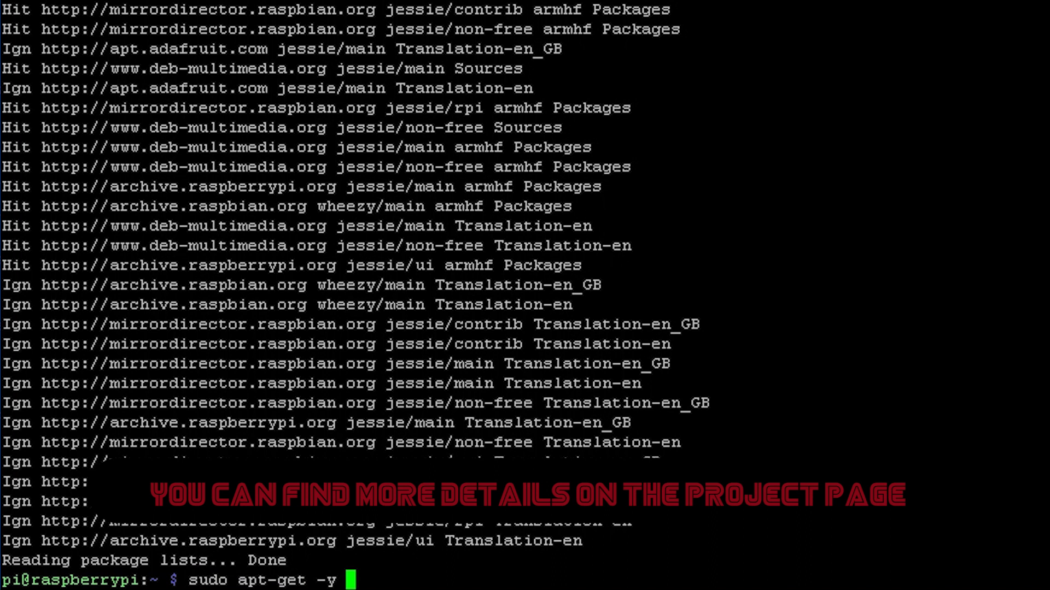
{"action": "type", "text": "-yes install libsdl1.2debian/wheezy"}
{"action": "key", "text": "Return"}
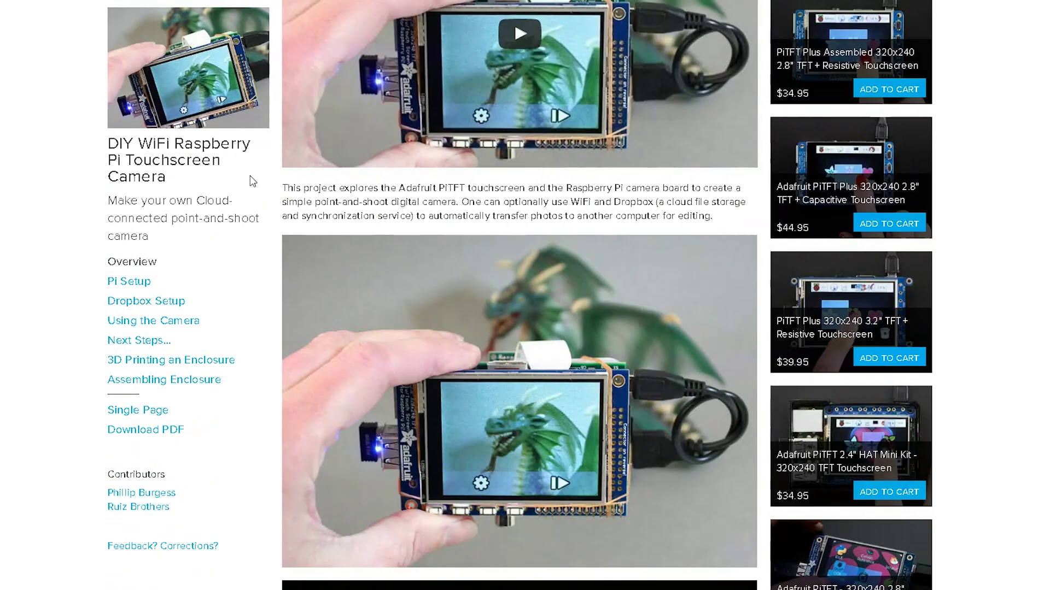
Open the guide's Pi Setup page from the sidebar and scroll to its Install Camera section.
{"action": "scroll", "coordinate": [253, 181], "scroll_direction": "down", "scroll_amount": 6}
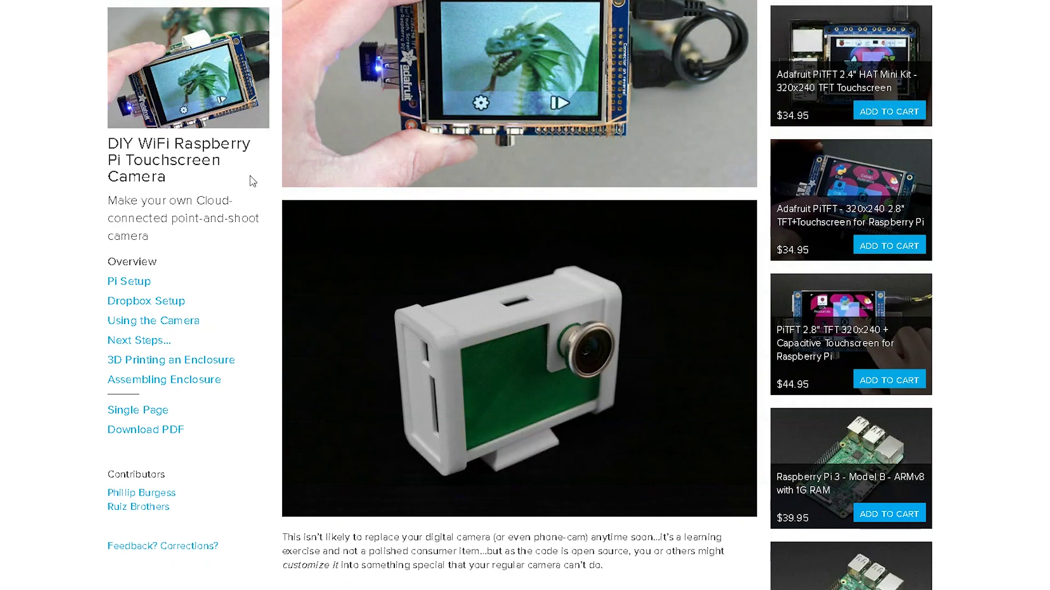
{"action": "scroll", "coordinate": [252, 181], "scroll_direction": "down", "scroll_amount": 7}
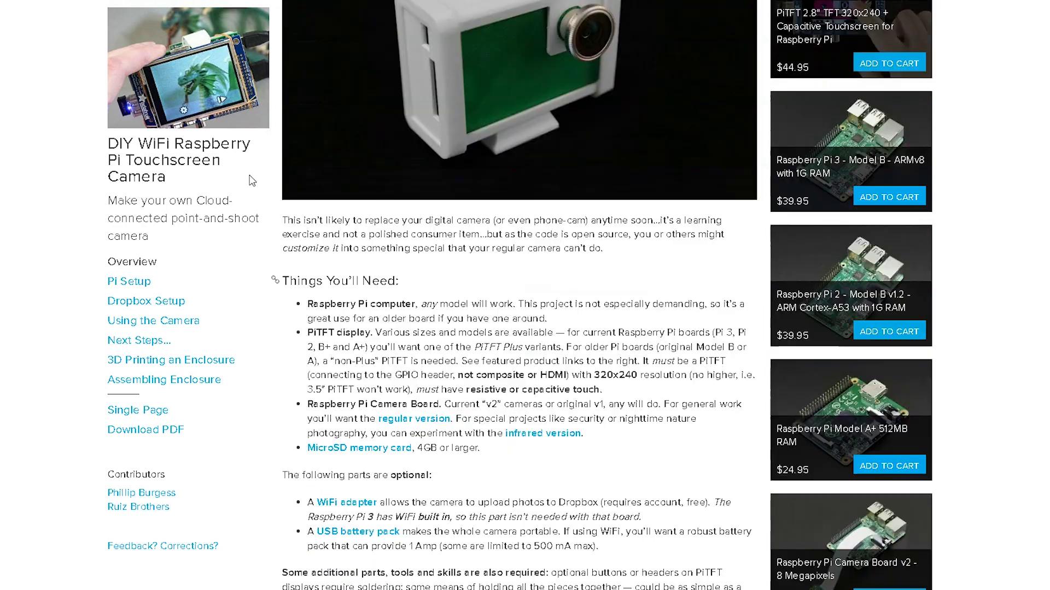
{"action": "scroll", "coordinate": [251, 181], "scroll_direction": "down", "scroll_amount": 7}
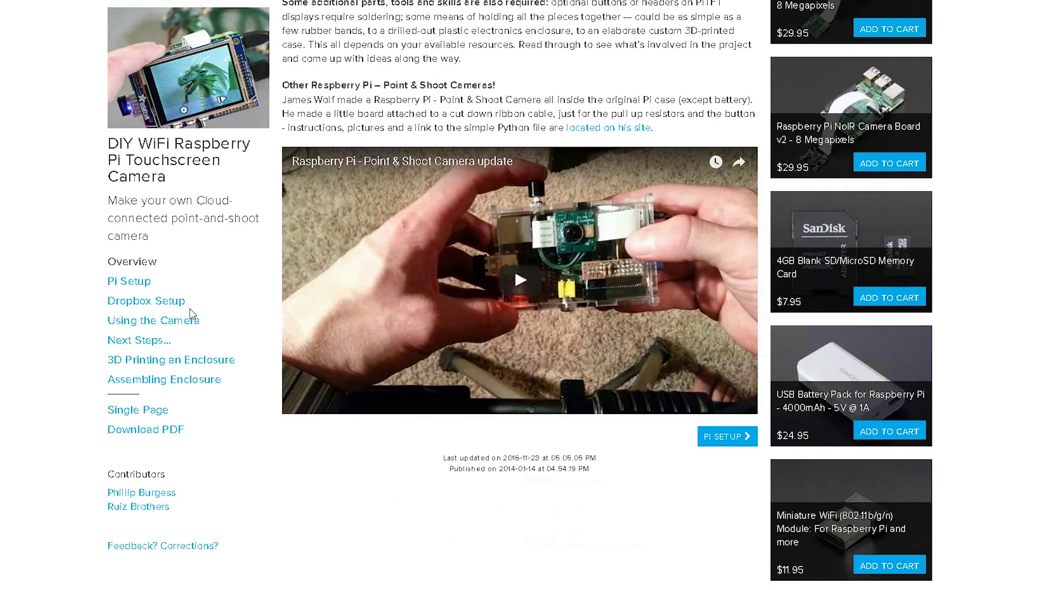
{"action": "left_click", "coordinate": [142, 284]}
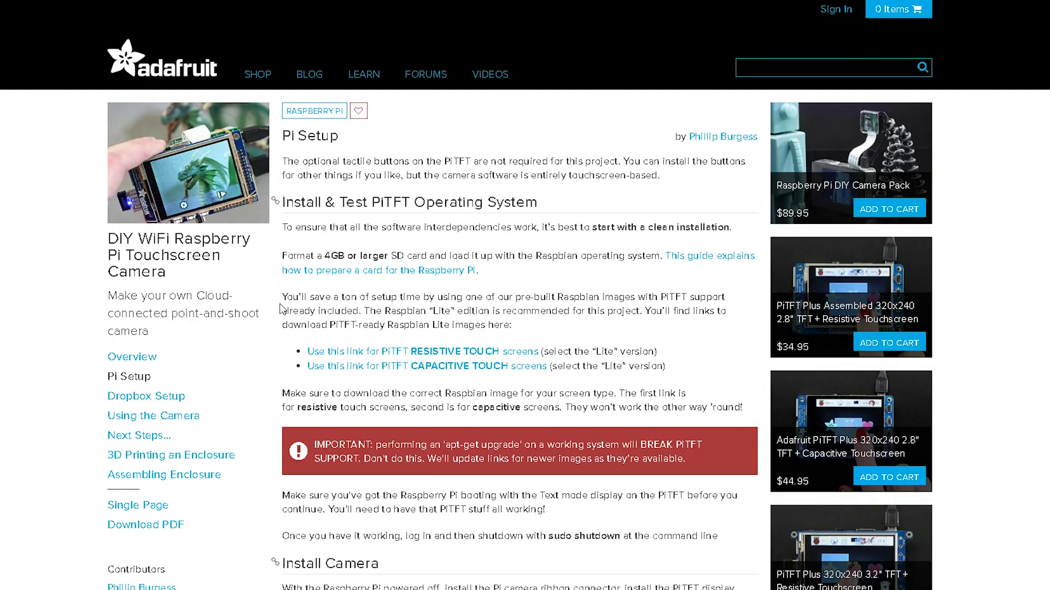
{"action": "scroll", "coordinate": [280, 309], "scroll_direction": "down", "scroll_amount": 7}
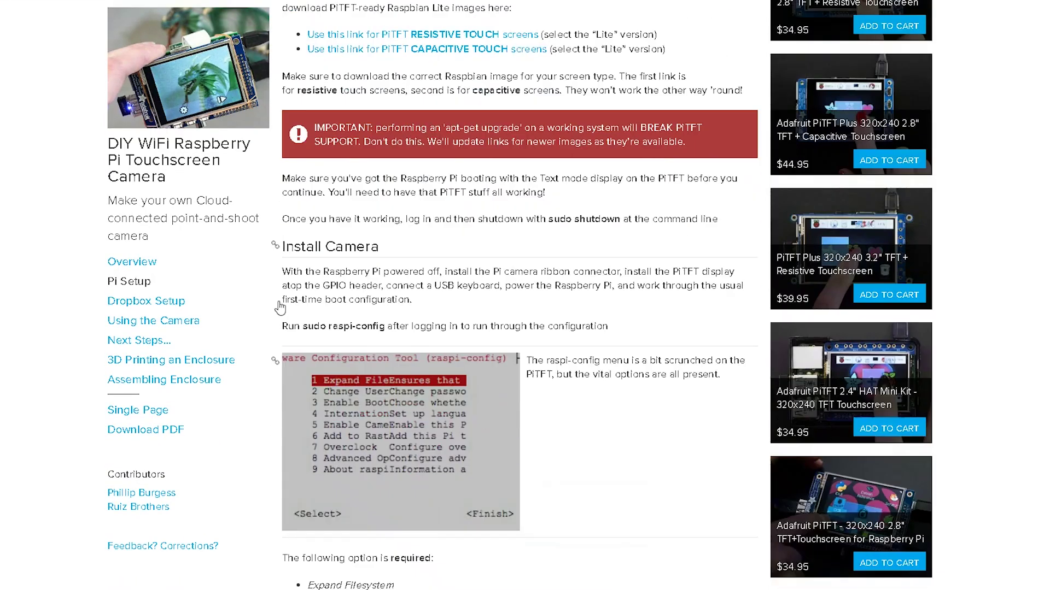
{"action": "scroll", "coordinate": [278, 306], "scroll_direction": "down", "scroll_amount": 7}
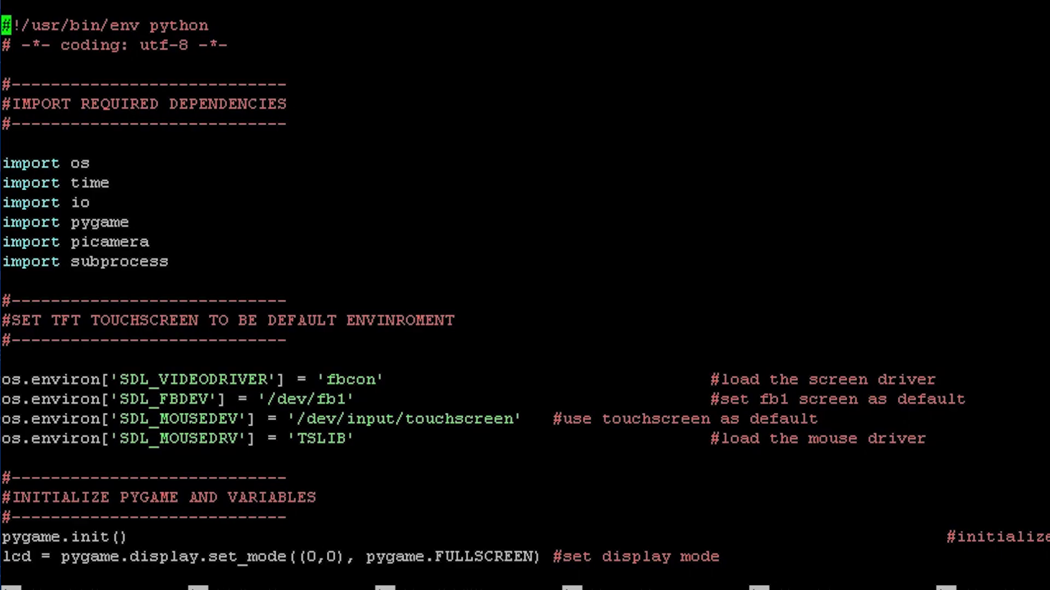
{"action": "key", "text": "Down"}
{"action": "key", "text": "Down"}
{"action": "key", "text": "Down"}
{"action": "key", "text": "Down"}
{"action": "key", "text": "Down"}
{"action": "key", "text": "Down"}
{"action": "key", "text": "Down"}
{"action": "key", "text": "Down"}
{"action": "key", "text": "Down"}
{"action": "key", "text": "Down"}
{"action": "key", "text": "Down"}
{"action": "key", "text": "Down"}
{"action": "key", "text": "Down"}
{"action": "key", "text": "Down"}
{"action": "key", "text": "Down"}
{"action": "key", "text": "Down"}
{"action": "key", "text": "Down"}
{"action": "key", "text": "Down"}
{"action": "key", "text": "Down"}
{"action": "key", "text": "Down"}
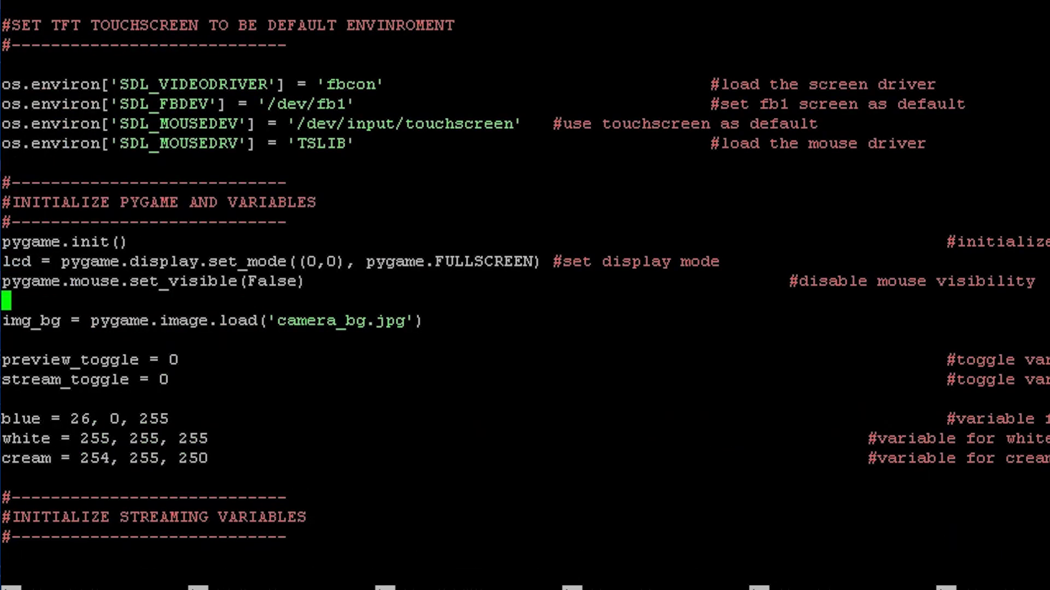
Review youtube_streamer.py in nano, exit without saving, and launch it with sudo python.
{"action": "key", "text": "Down"}
{"action": "key", "text": "Down"}
{"action": "key", "text": "Down"}
{"action": "key", "text": "Down"}
{"action": "key", "text": "Down"}
{"action": "key", "text": "Down"}
{"action": "key", "text": "Down"}
{"action": "key", "text": "Down"}
{"action": "key", "text": "Down"}
{"action": "key", "text": "Down"}
{"action": "key", "text": "Down"}
{"action": "key", "text": "Down"}
{"action": "key", "text": "Down"}
{"action": "key", "text": "Down"}
{"action": "key", "text": "Down"}
{"action": "key", "text": "Down"}
{"action": "key", "text": "Down"}
{"action": "key", "text": "Down"}
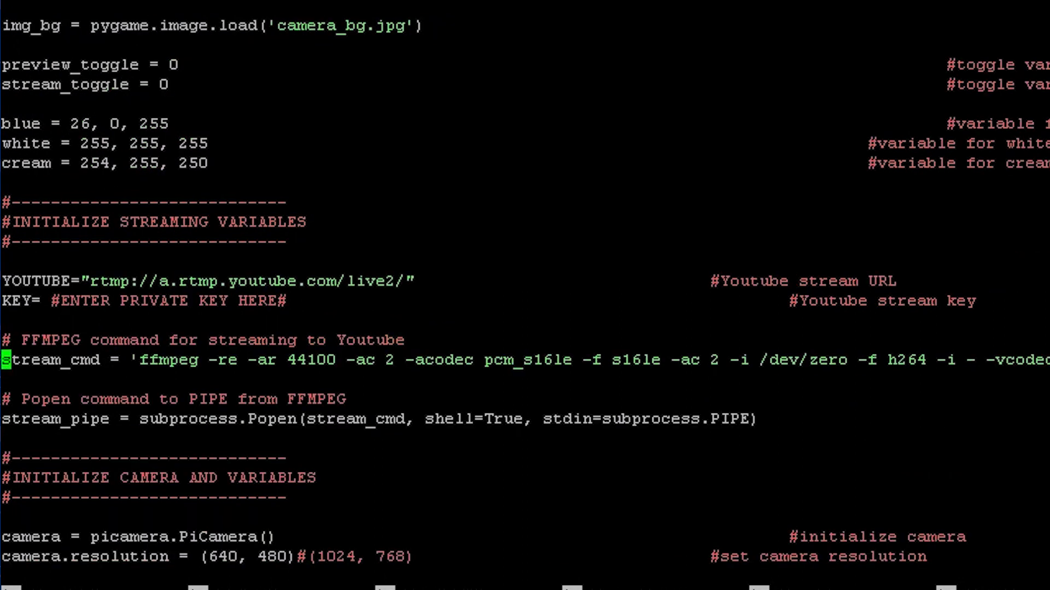
{"action": "key", "text": "Down"}
{"action": "key", "text": "Down"}
{"action": "key", "text": "Down"}
{"action": "key", "text": "Down"}
{"action": "key", "text": "Down"}
{"action": "key", "text": "Down"}
{"action": "key", "text": "Down"}
{"action": "key", "text": "Down"}
{"action": "key", "text": "Down"}
{"action": "key", "text": "Down"}
{"action": "key", "text": "Down"}
{"action": "key", "text": "Down"}
{"action": "key", "text": "Down"}
{"action": "key", "text": "Down"}
{"action": "key", "text": "Down"}
{"action": "key", "text": "Down"}
{"action": "key", "text": "Down"}
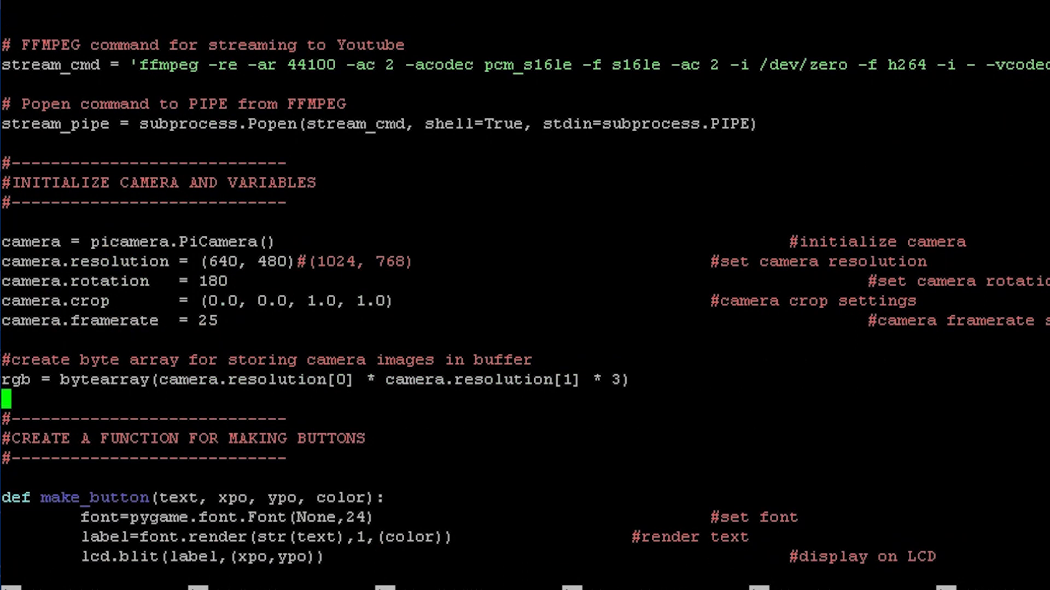
{"action": "key", "text": "Down"}
{"action": "key", "text": "Down"}
{"action": "key", "text": "Down"}
{"action": "key", "text": "Down"}
{"action": "key", "text": "Down"}
{"action": "key", "text": "Down"}
{"action": "key", "text": "Down"}
{"action": "key", "text": "Down"}
{"action": "key", "text": "Down"}
{"action": "key", "text": "Down"}
{"action": "key", "text": "Down"}
{"action": "key", "text": "Down"}
{"action": "key", "text": "Down"}
{"action": "key", "text": "Down"}
{"action": "key", "text": "Down"}
{"action": "key", "text": "Down"}
{"action": "key", "text": "Down"}
{"action": "key", "text": "Down"}
{"action": "key", "text": "Down"}
{"action": "key", "text": "Down"}
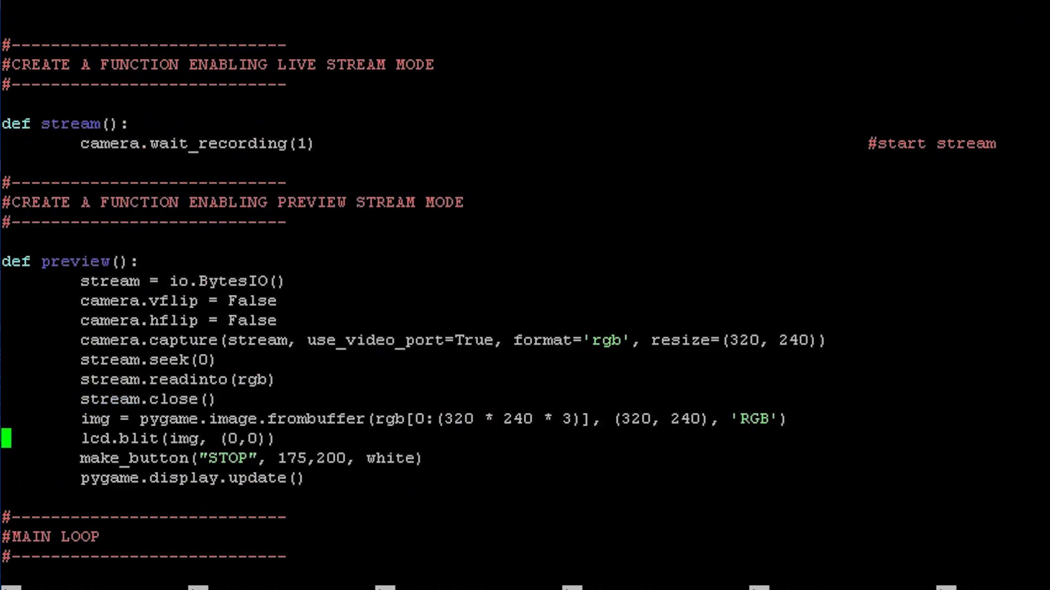
{"action": "key", "text": "Down"}
{"action": "key", "text": "Down"}
{"action": "key", "text": "Down"}
{"action": "key", "text": "Down"}
{"action": "key", "text": "Down"}
{"action": "key", "text": "Down"}
{"action": "key", "text": "Down"}
{"action": "key", "text": "Down"}
{"action": "key", "text": "Down"}
{"action": "key", "text": "Down"}
{"action": "key", "text": "Down"}
{"action": "key", "text": "Down"}
{"action": "key", "text": "Down"}
{"action": "key", "text": "Down"}
{"action": "key", "text": "Down"}
{"action": "key", "text": "Down"}
{"action": "key", "text": "Down"}
{"action": "key", "text": "Down"}
{"action": "key", "text": "Down"}
{"action": "key", "text": "Down"}
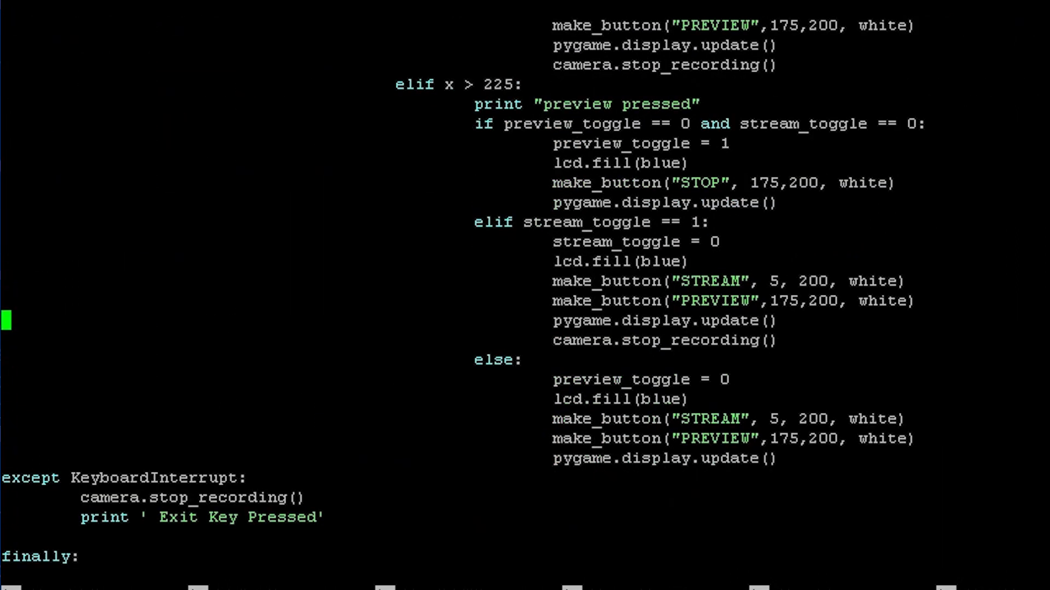
{"action": "key", "text": "Down"}
{"action": "key", "text": "Down"}
{"action": "key", "text": "Down"}
{"action": "key", "text": "Down"}
{"action": "key", "text": "Down"}
{"action": "key", "text": "Down"}
{"action": "key", "text": "Down"}
{"action": "key", "text": "Down"}
{"action": "key", "text": "Down"}
{"action": "key", "text": "Down"}
{"action": "key", "text": "Down"}
{"action": "key", "text": "Down"}
{"action": "key", "text": "Down"}
{"action": "key", "text": "Down"}
{"action": "key", "text": "Down"}
{"action": "key", "text": "Down"}
{"action": "key", "text": "Down"}
{"action": "key", "text": "Down"}
{"action": "key", "text": "Down"}
{"action": "key", "text": "ctrl+x"}
{"action": "type", "text": "nsudo python"}
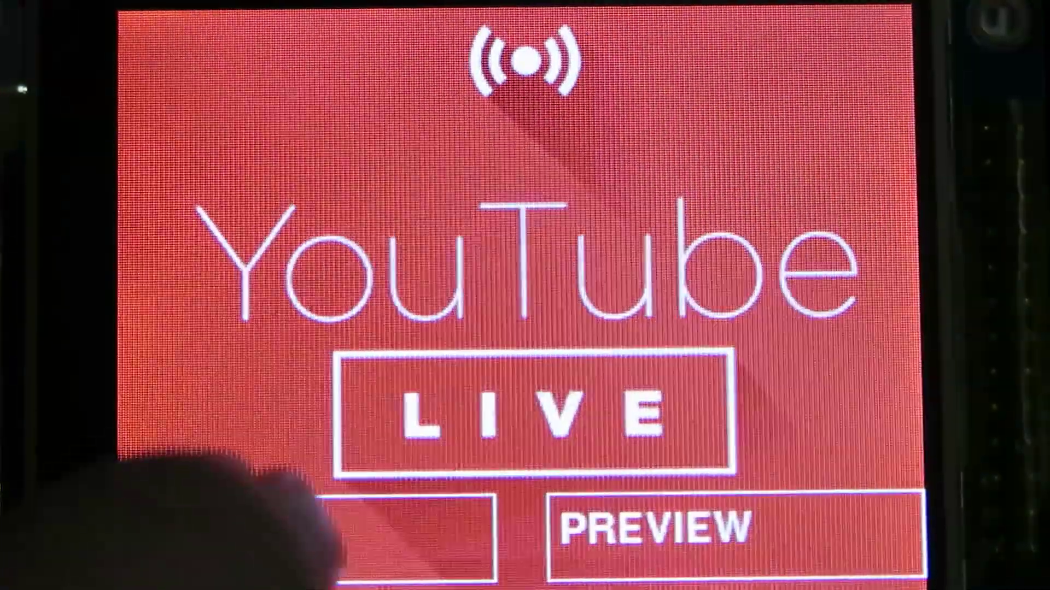
Start streaming from the Pi touchscreen and confirm the Control Room preview plays with GOOD (240p) status.
{"action": "left_click", "coordinate": [338, 539]}
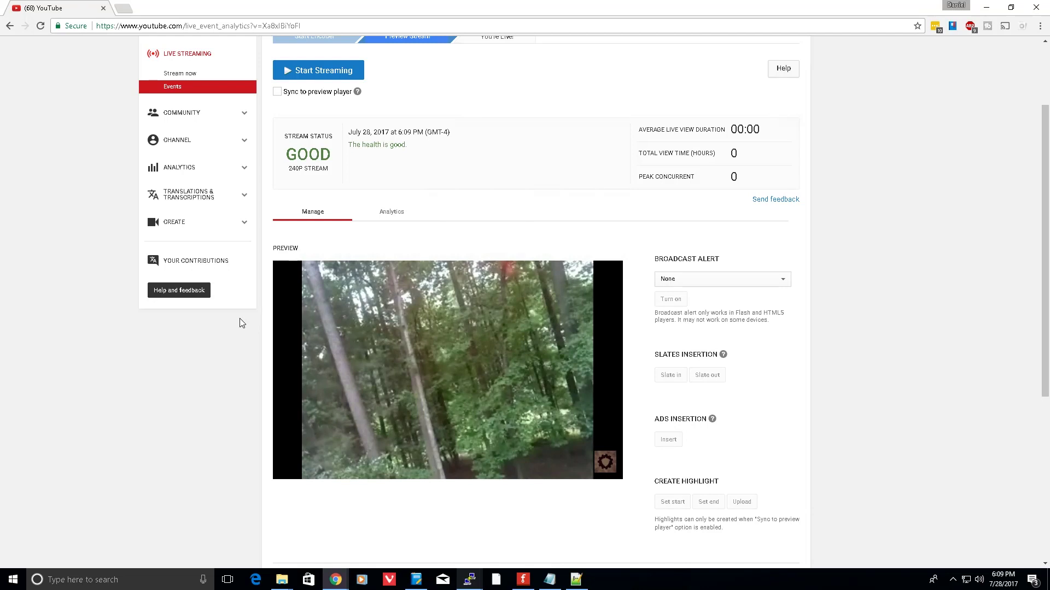
{"action": "scroll", "coordinate": [239, 319], "scroll_direction": "down", "scroll_amount": 2}
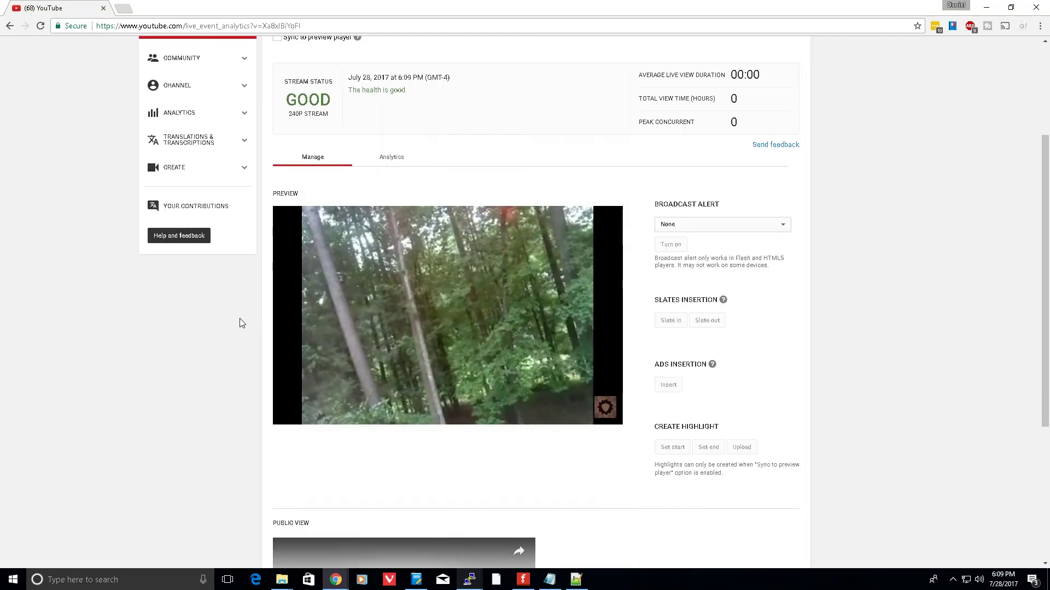
{"action": "scroll", "coordinate": [240, 318], "scroll_direction": "up", "scroll_amount": 2}
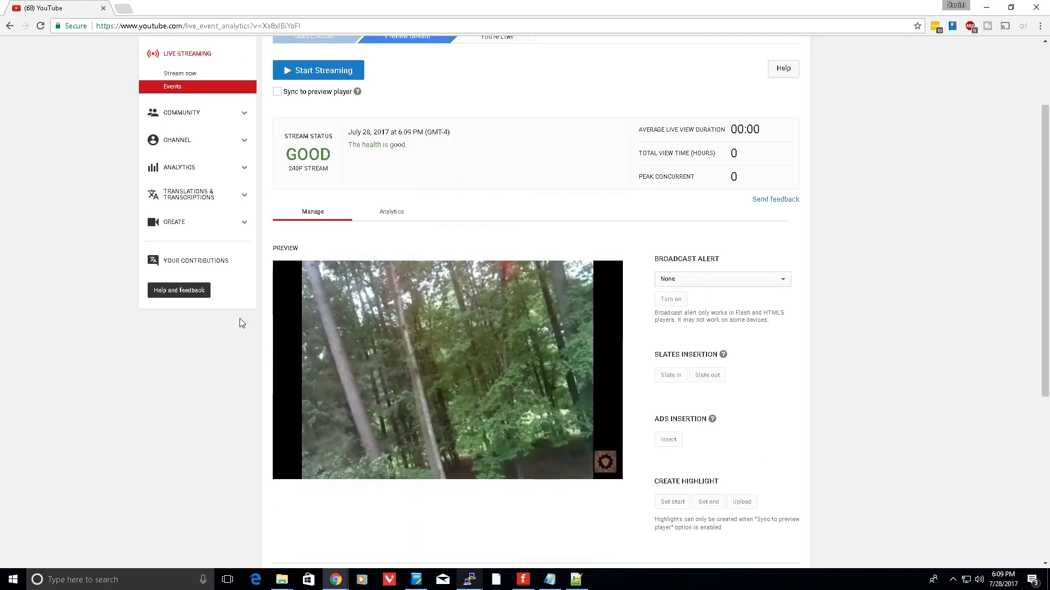
{"action": "scroll", "coordinate": [246, 320], "scroll_direction": "up", "scroll_amount": 2}
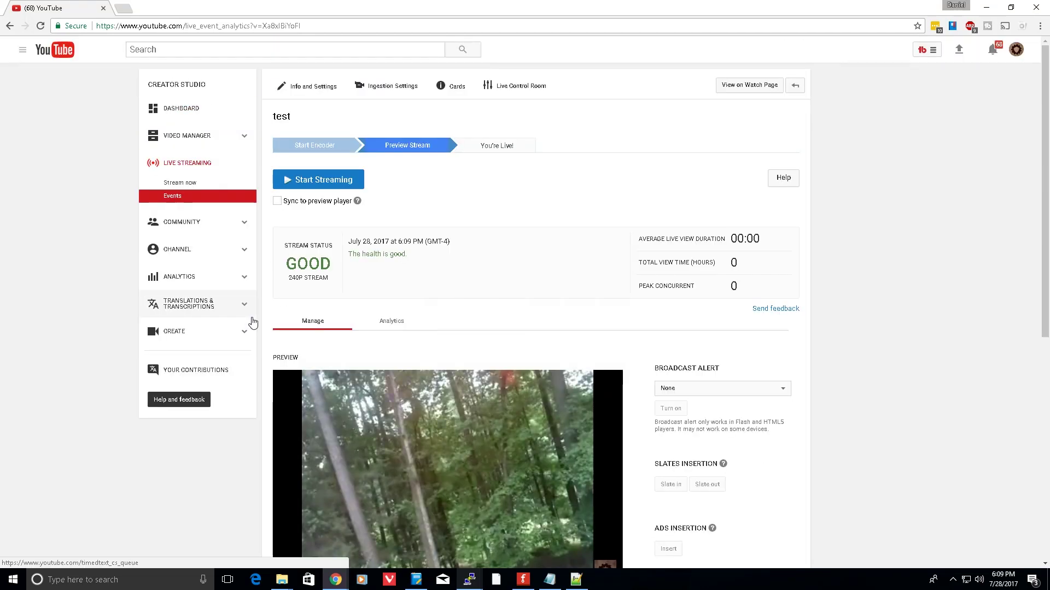
{"action": "scroll", "coordinate": [252, 321], "scroll_direction": "down", "scroll_amount": 2}
{"action": "mouse_move", "coordinate": [392, 342]}
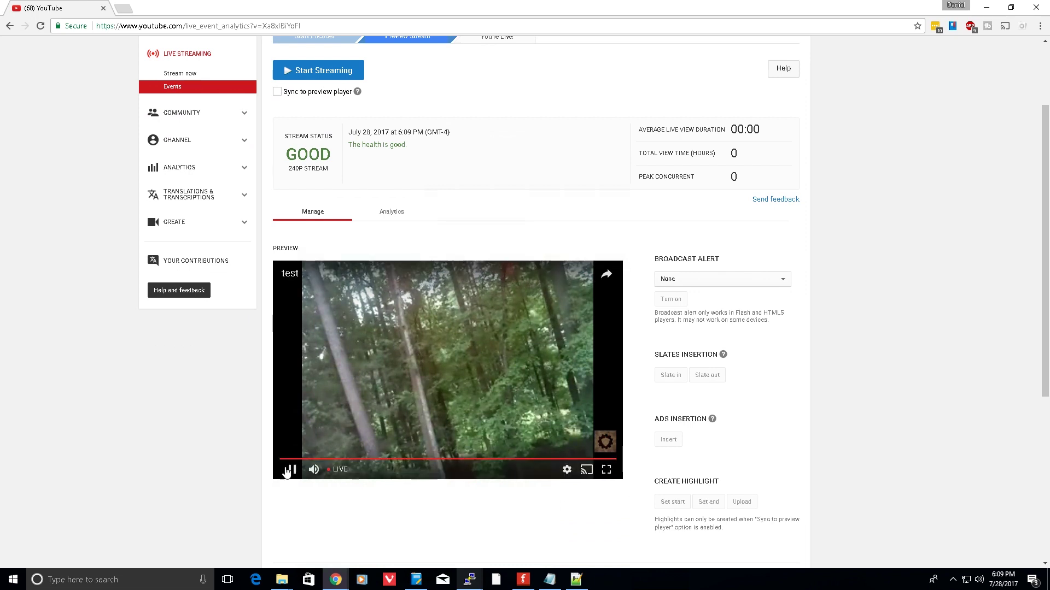